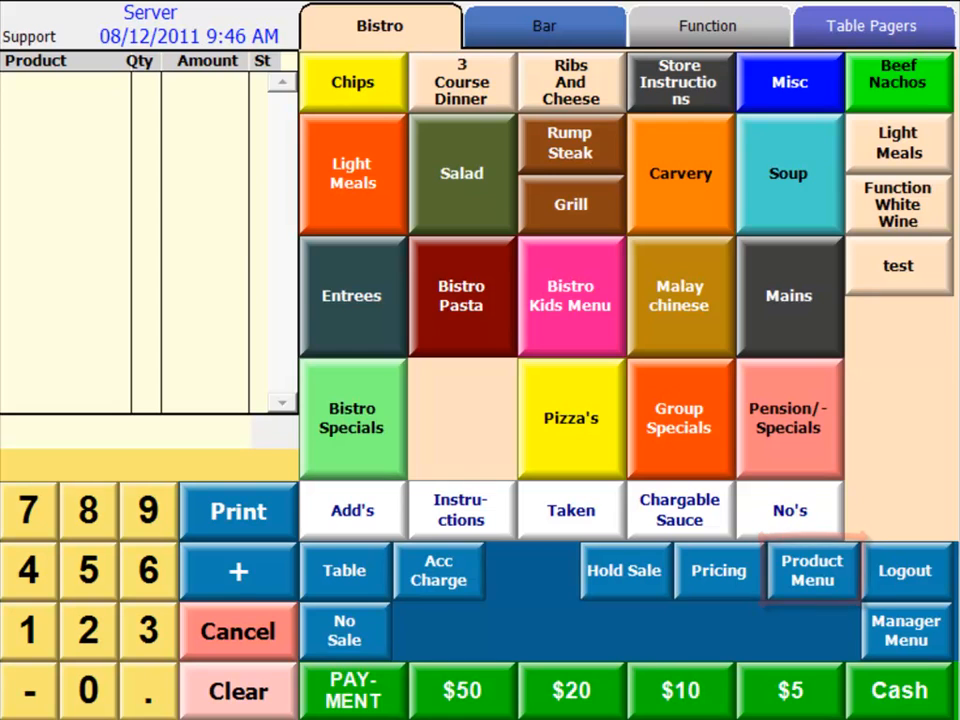
Add one A Llb Ctn T/A and one Bitter Lemon Sgl from the Function page's Soft Drinks Bottles group to the sale.
click(828, 580)
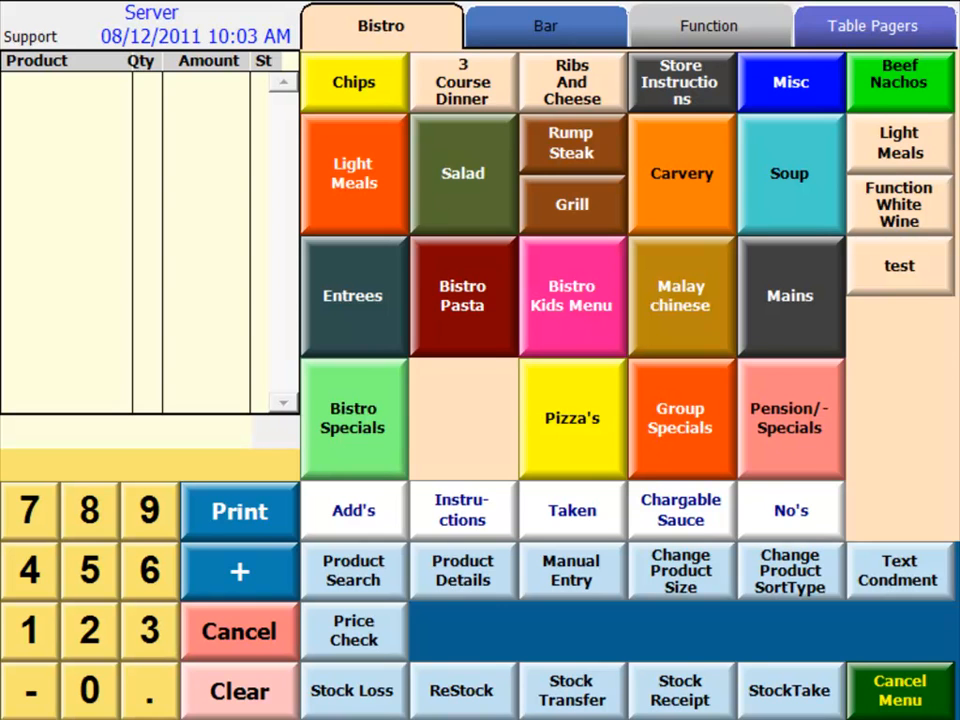
click(718, 35)
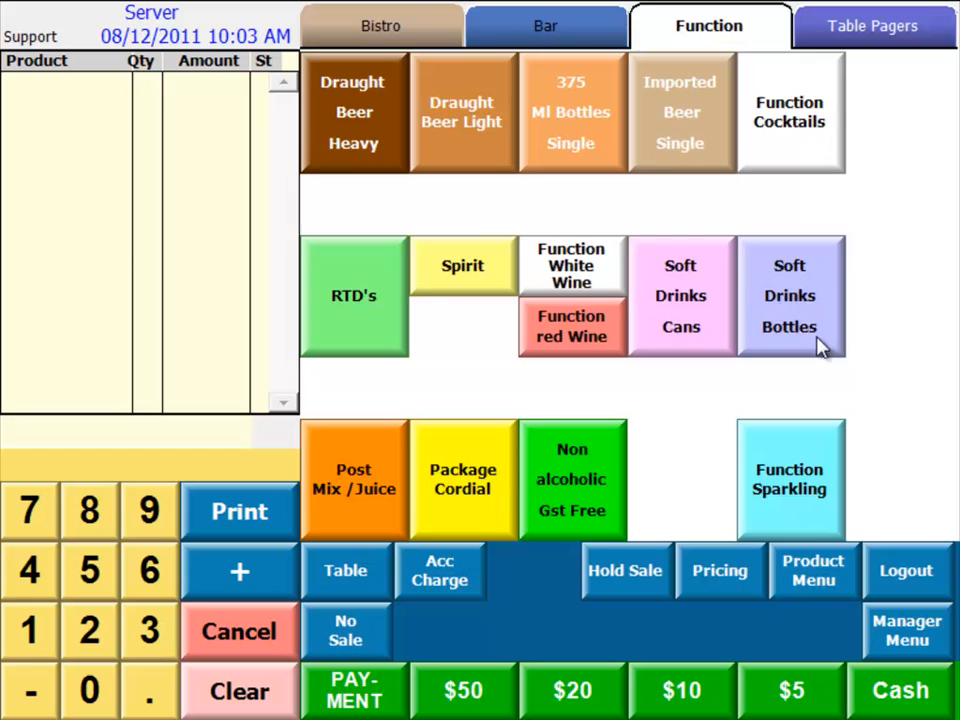
click(821, 343)
click(340, 122)
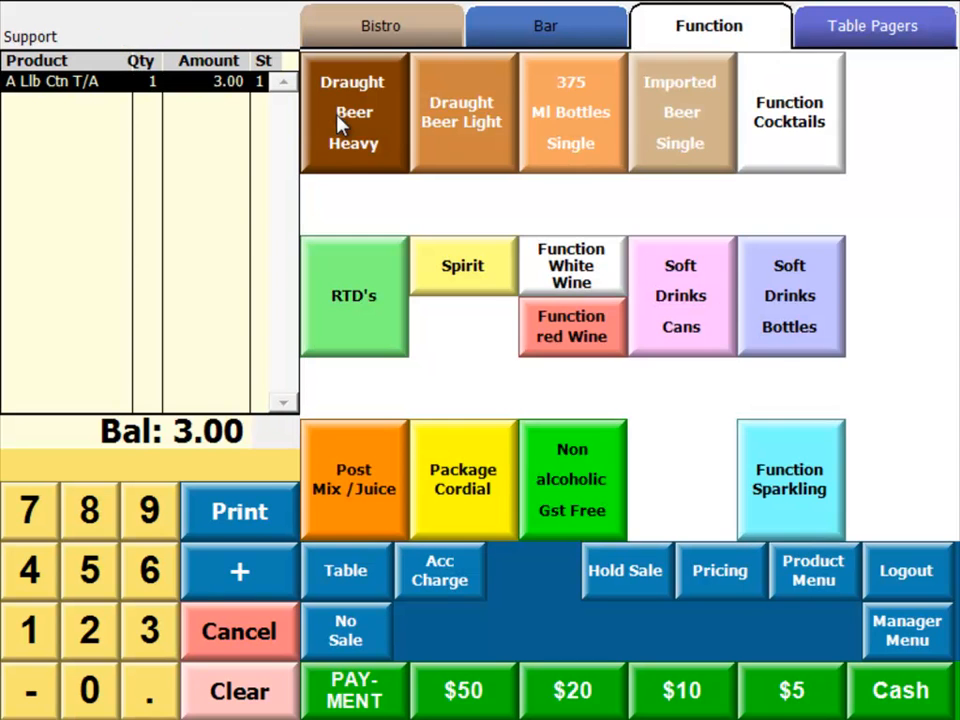
click(793, 332)
click(340, 284)
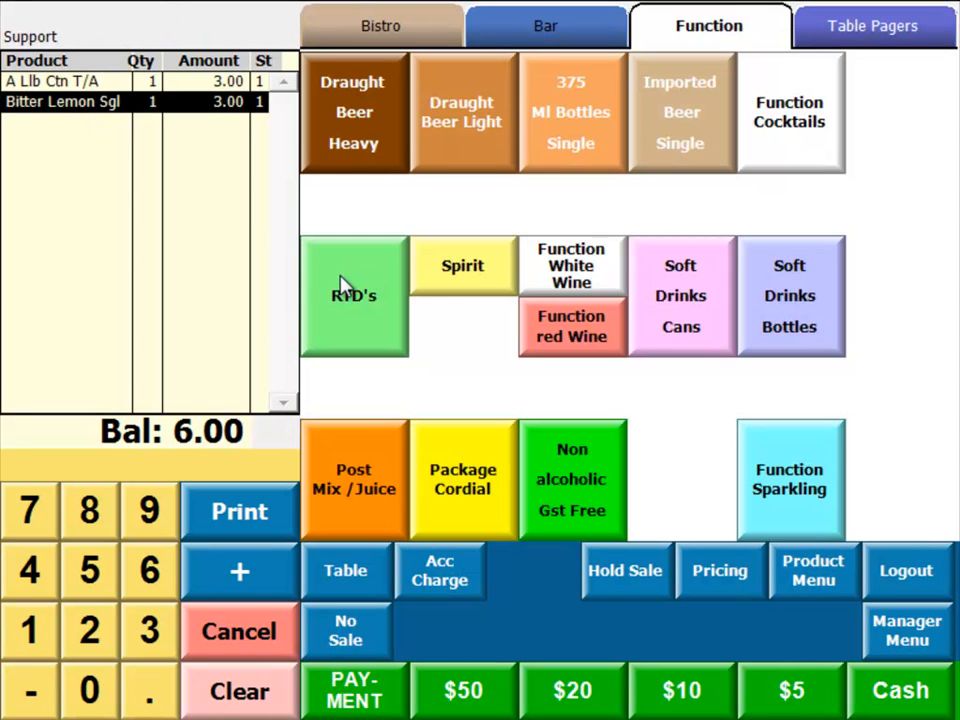
Record the listed products as a stock loss with the description DROPPED.
click(830, 585)
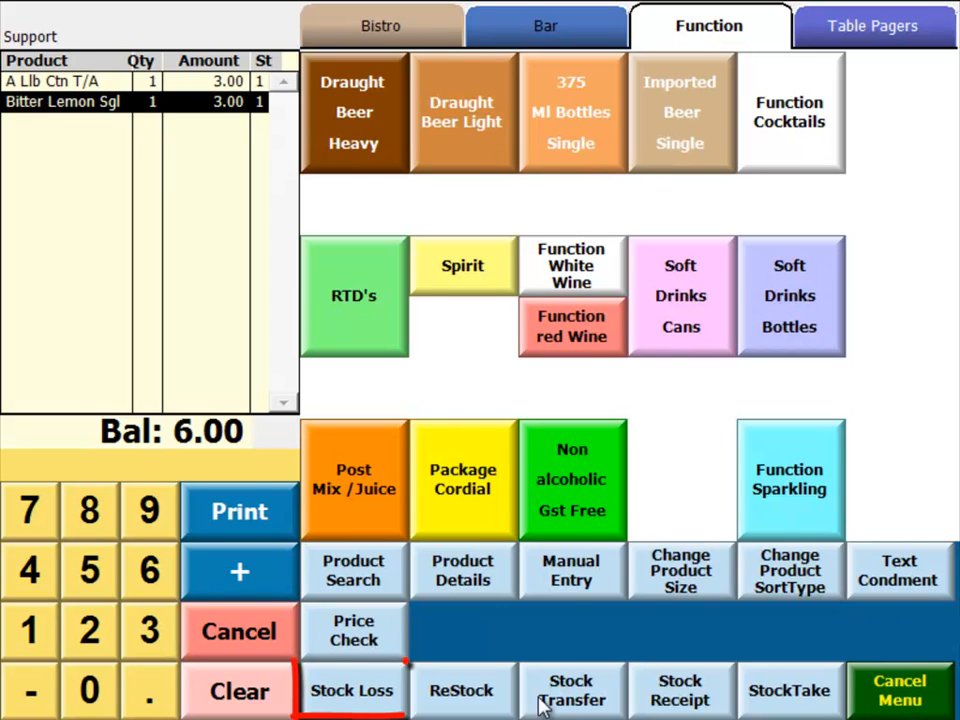
click(352, 695)
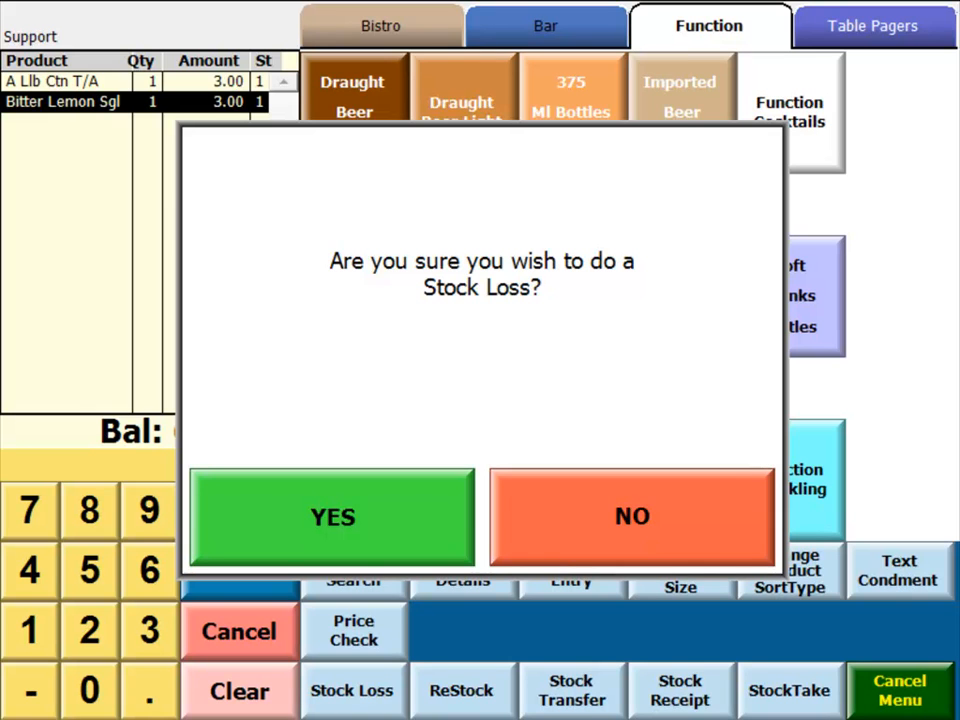
click(390, 506)
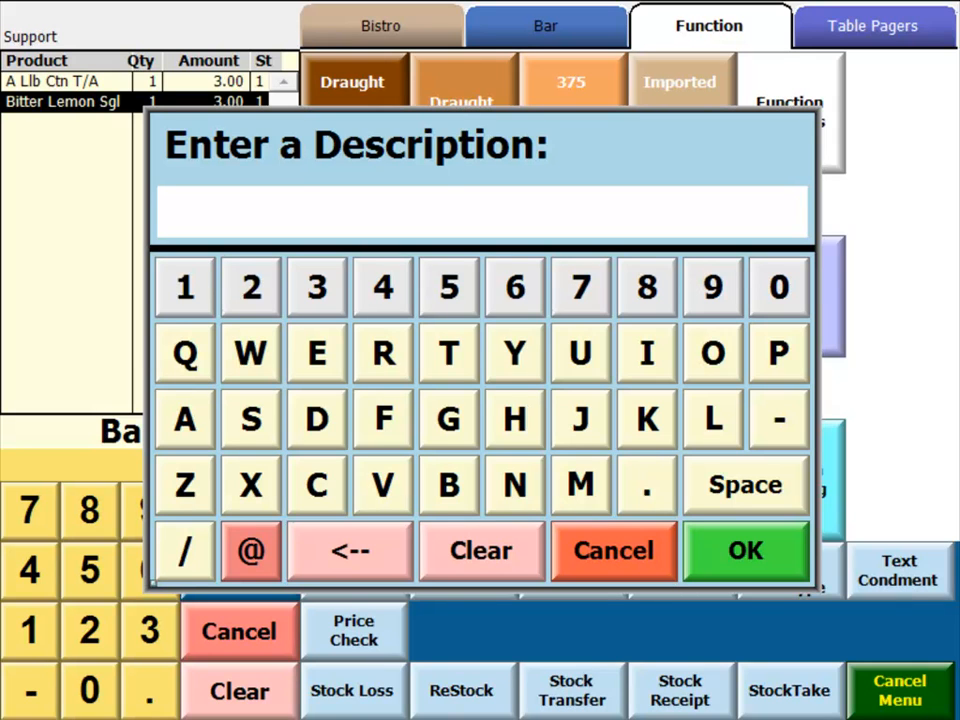
click(318, 416)
click(383, 354)
click(715, 356)
click(778, 358)
click(778, 358)
click(317, 354)
click(318, 418)
click(748, 552)
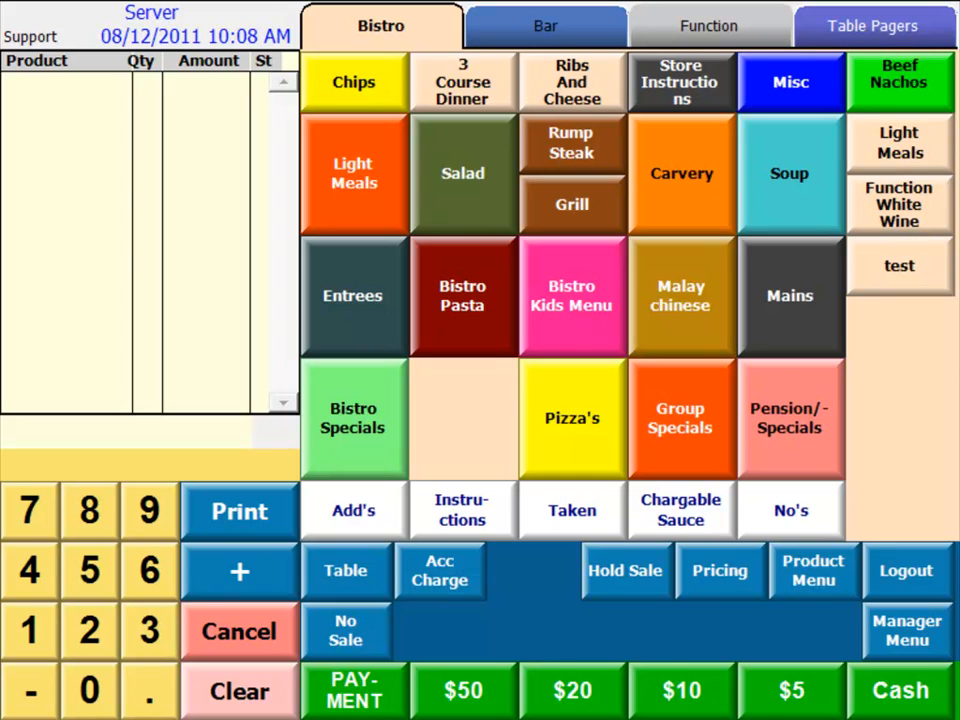
Start a restock with the description Server Transfer and set the source store to $Cellar.
click(826, 580)
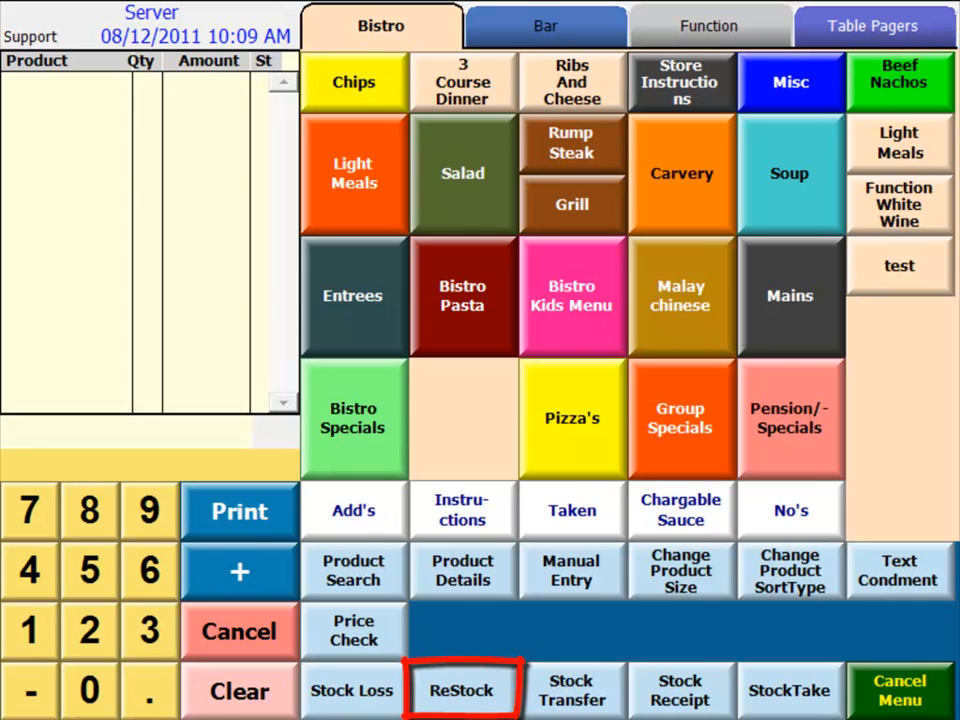
click(466, 695)
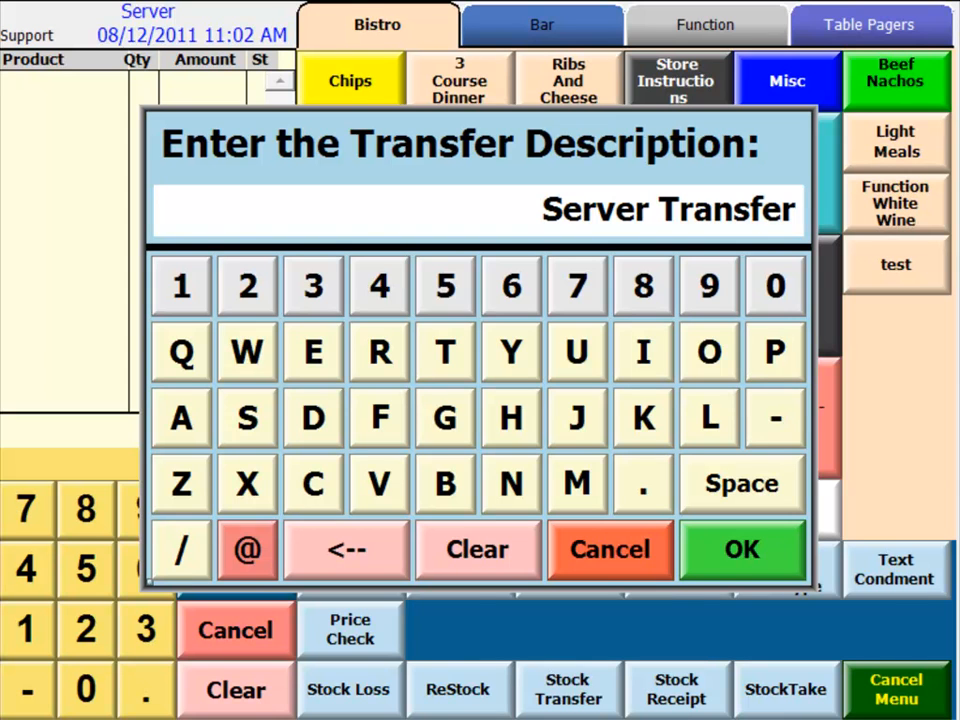
click(784, 549)
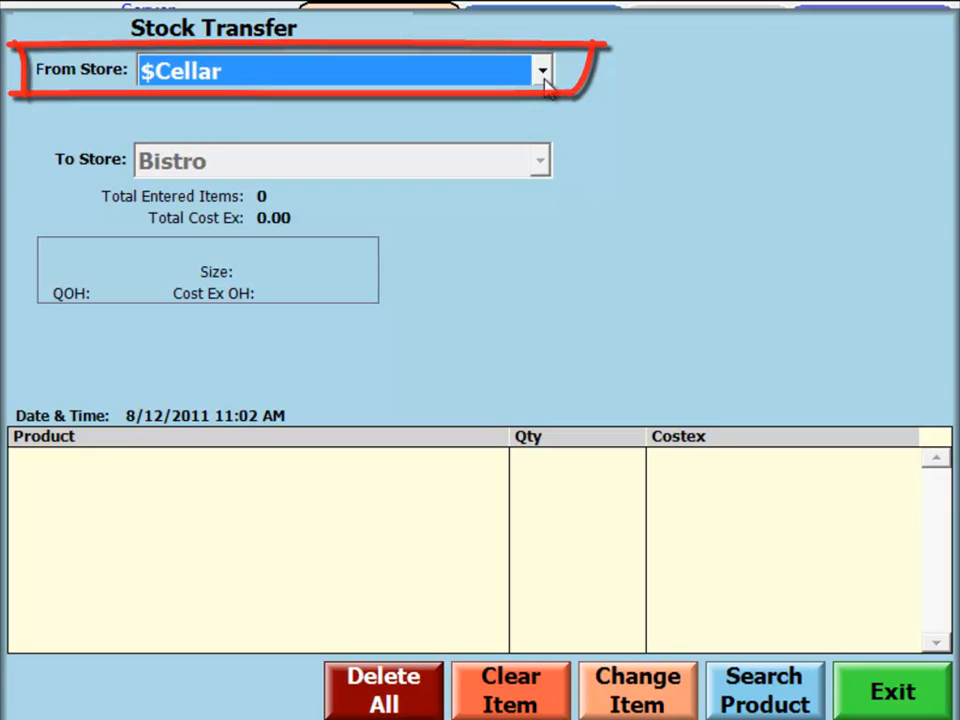
click(542, 70)
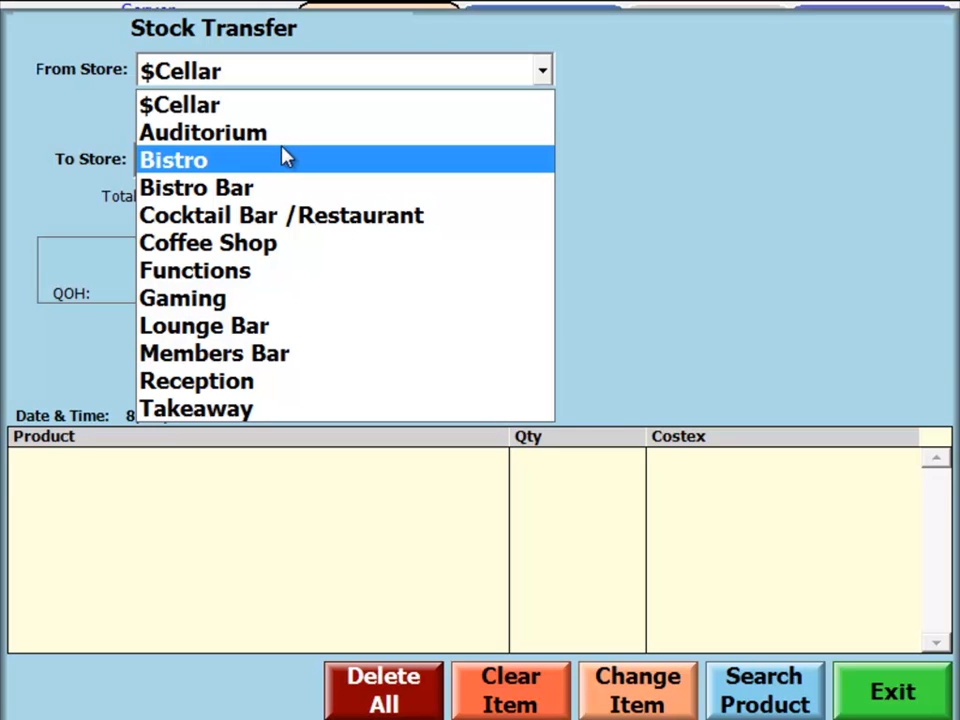
click(272, 110)
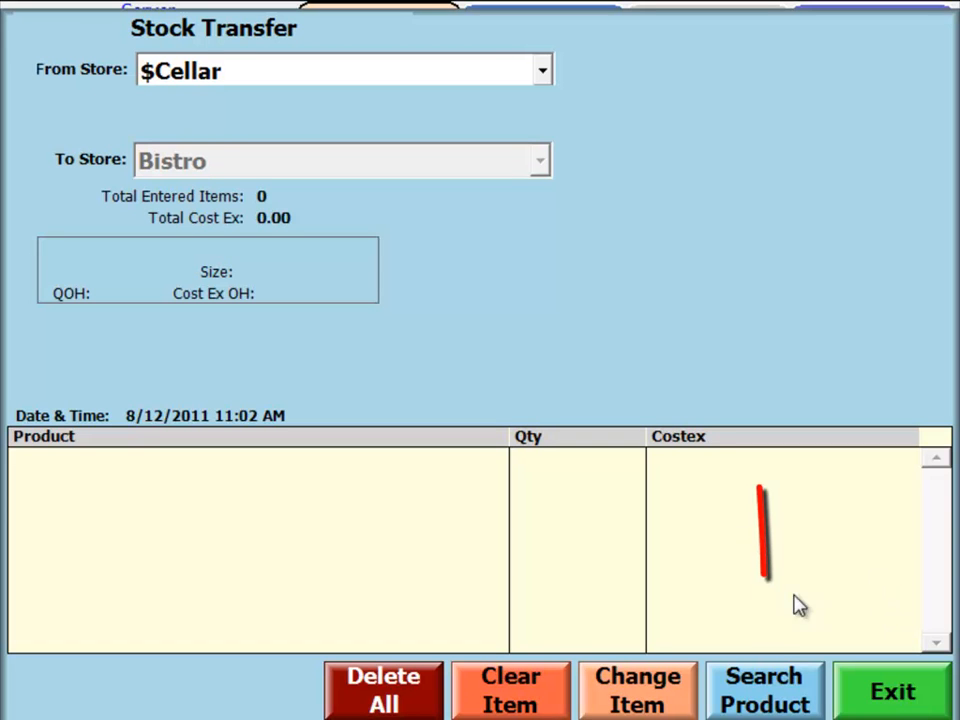
Browse the Btl Shop Liqueurs, 375 Ml Cans and Claytons/Vermouth product groups, and search product names for WATER.
click(797, 706)
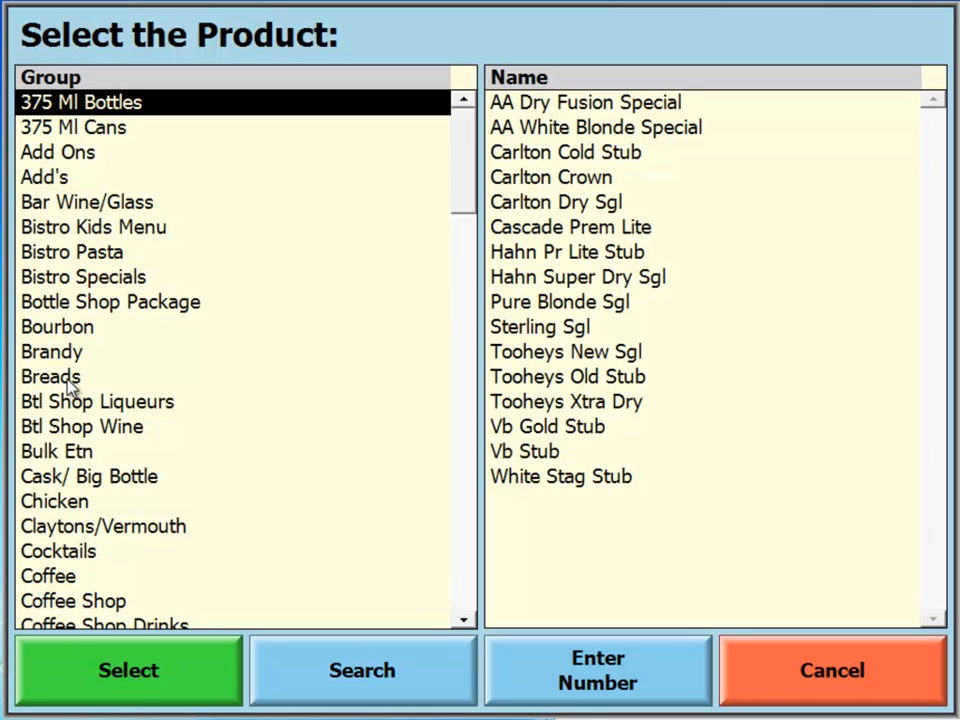
click(75, 410)
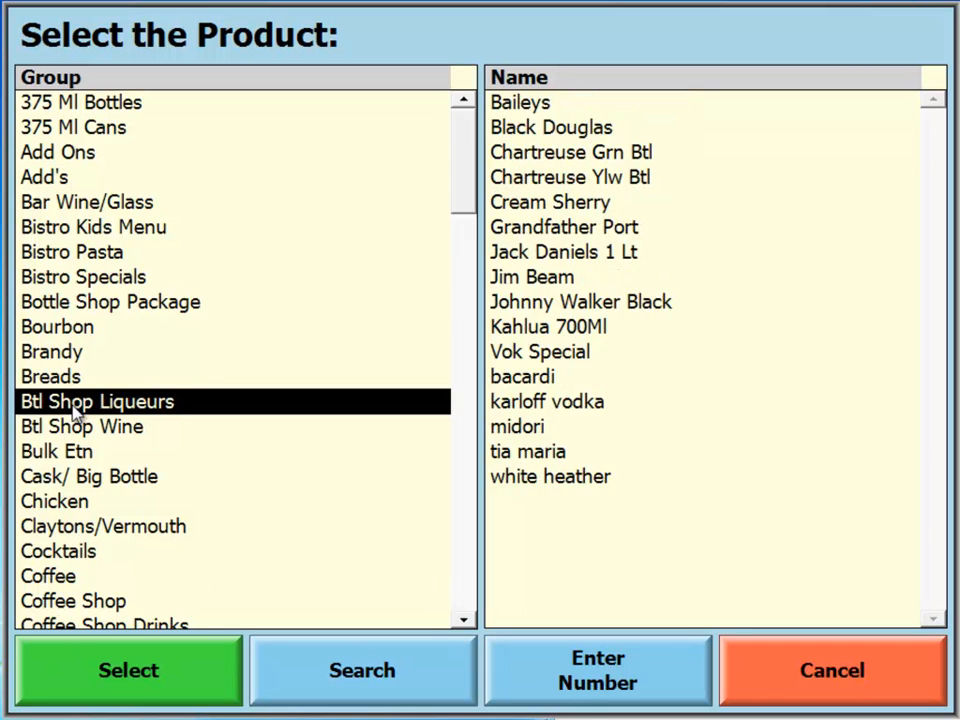
click(66, 128)
click(100, 526)
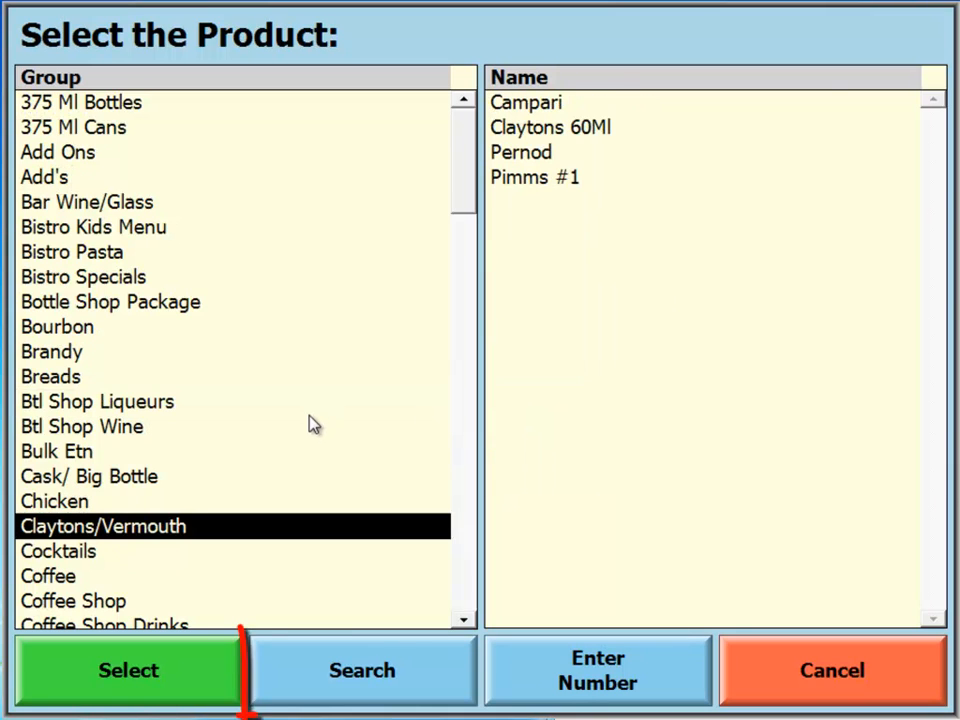
click(369, 678)
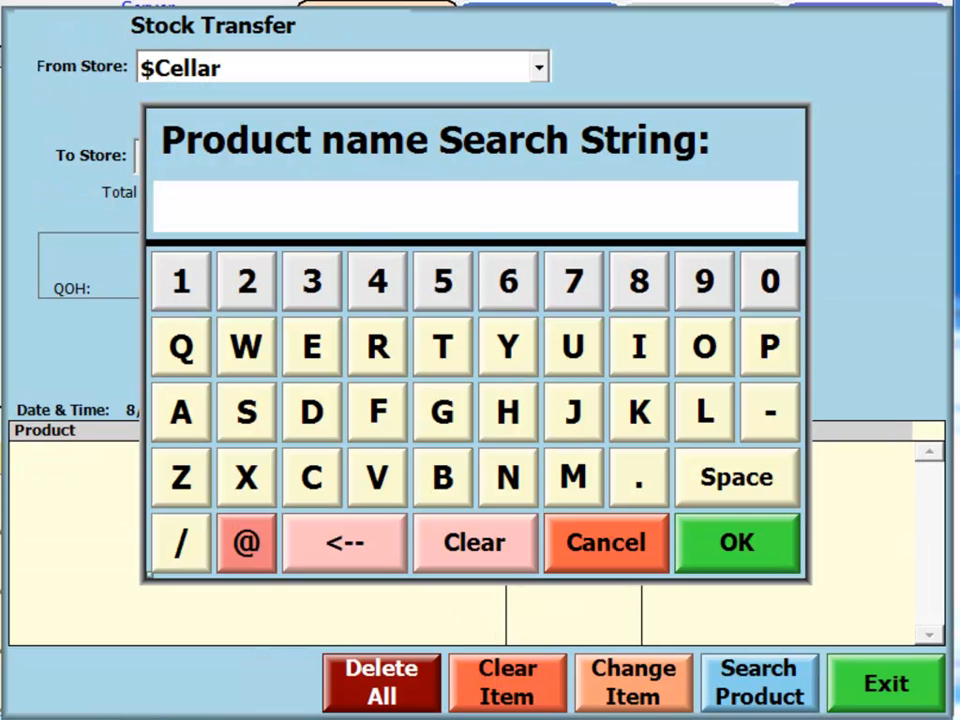
click(240, 356)
click(181, 412)
click(437, 347)
click(312, 347)
click(379, 347)
click(710, 538)
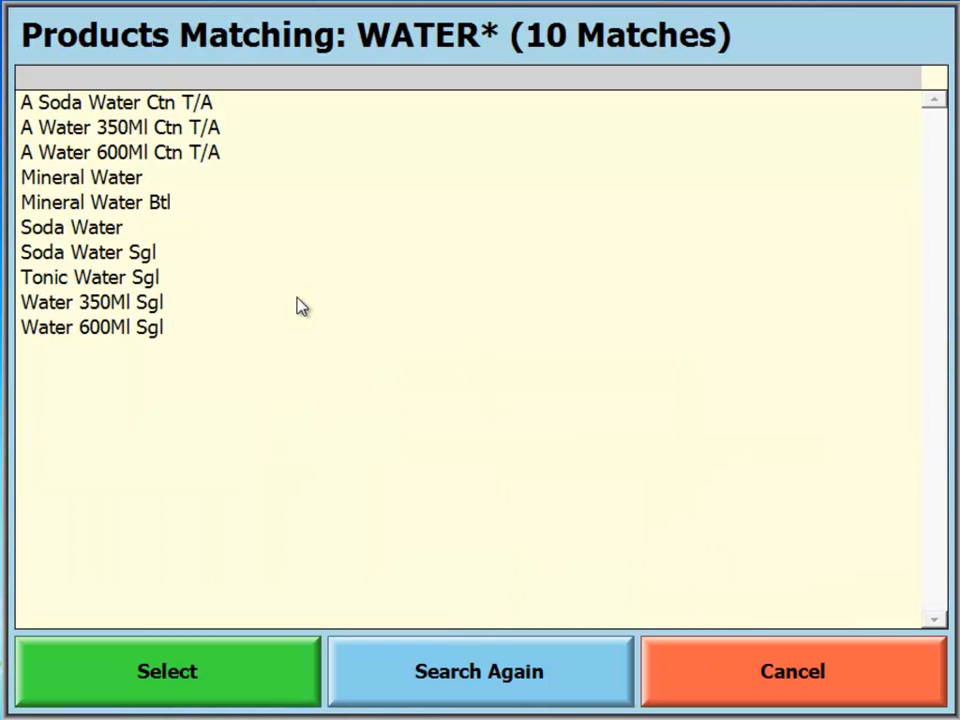
Add Water 350Ml Sgl to the stock transfer with a quantity of 6.
double_click(127, 303)
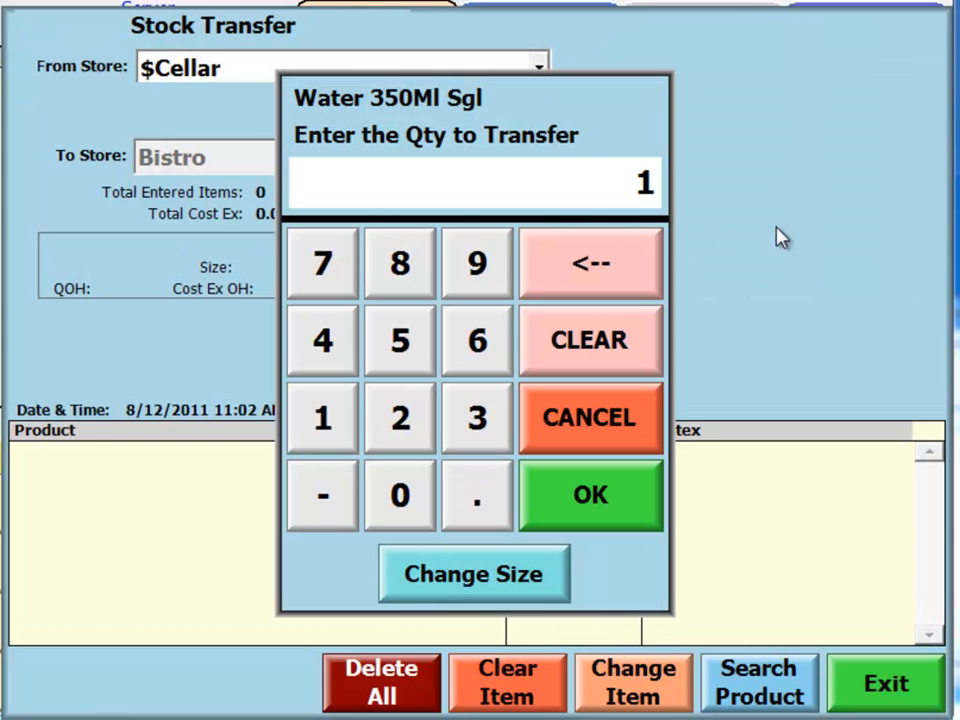
click(468, 340)
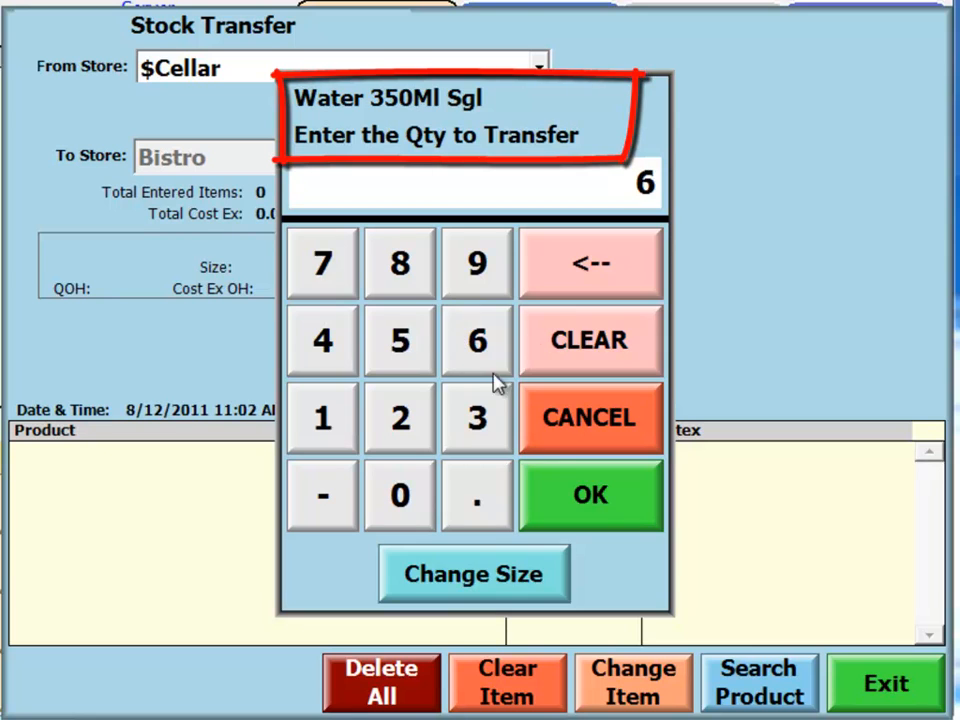
click(590, 497)
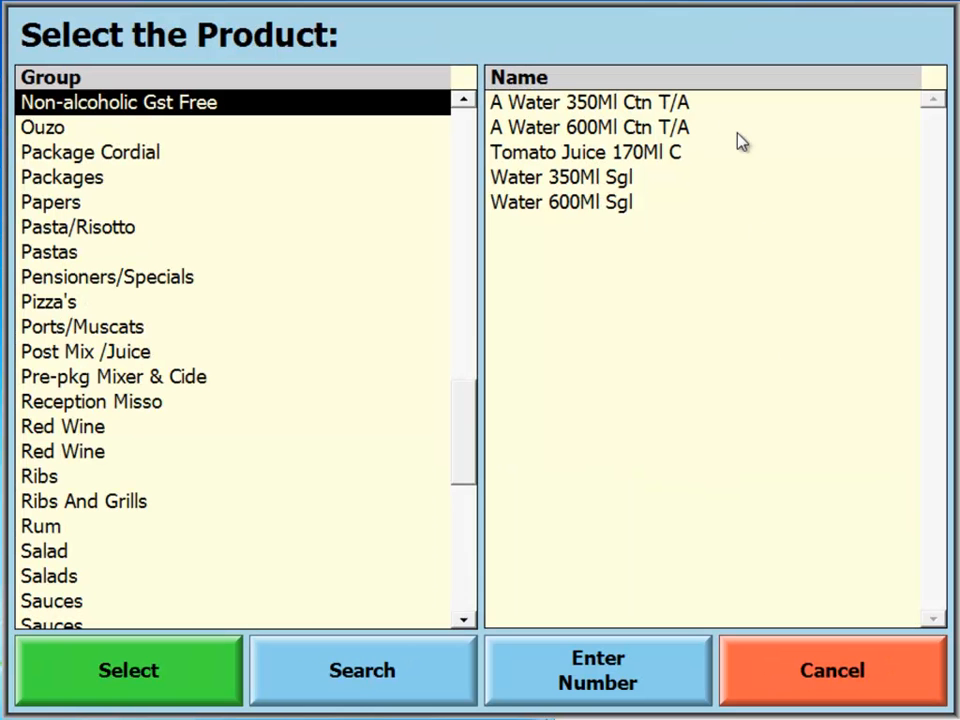
Add Tomato Juice 170Ml C from the Non-alcoholic Gst Free group to the transfer with a quantity of 8.
click(592, 146)
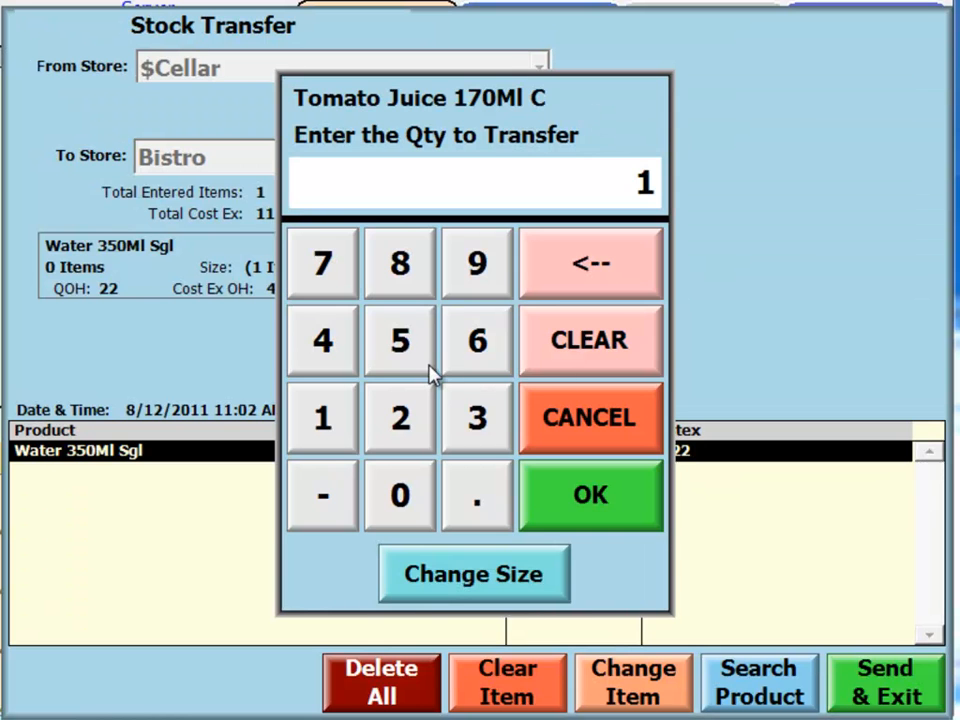
click(396, 265)
click(559, 501)
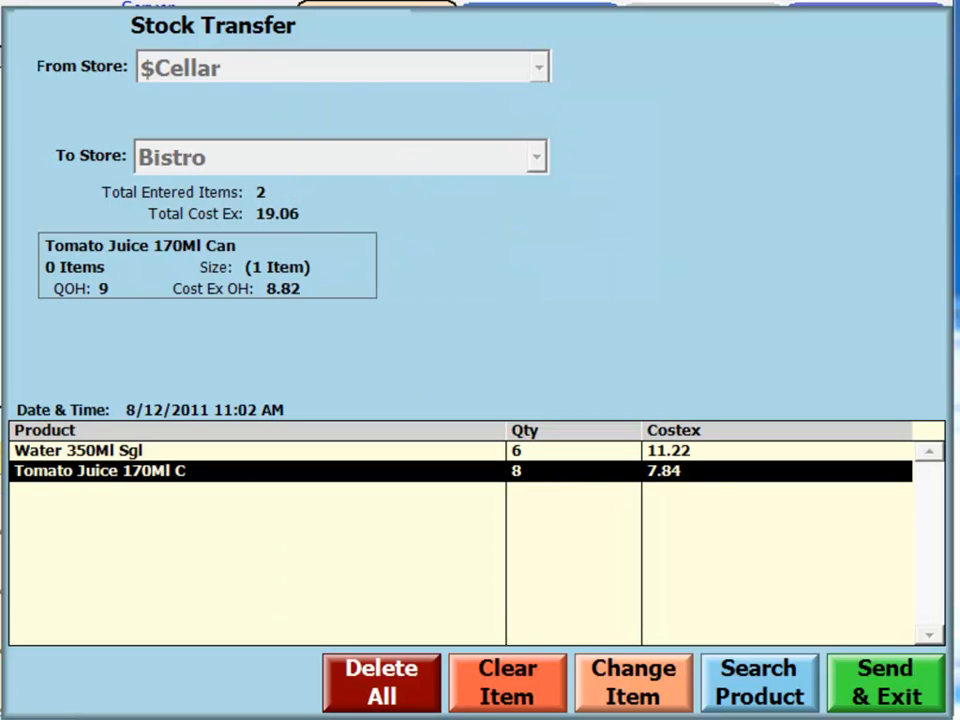
click(390, 697)
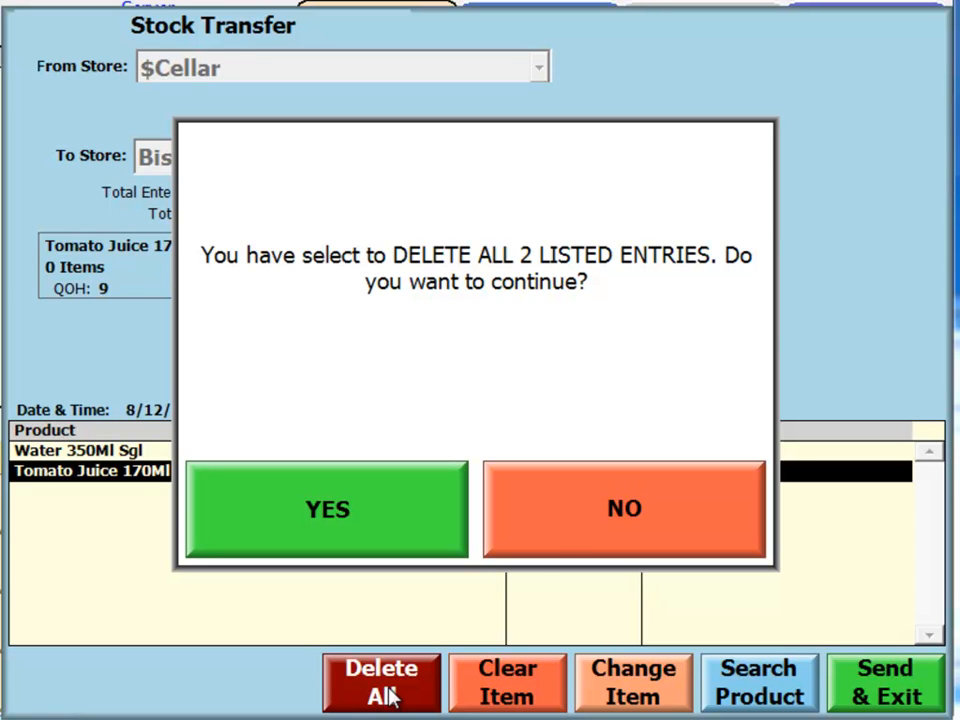
click(569, 531)
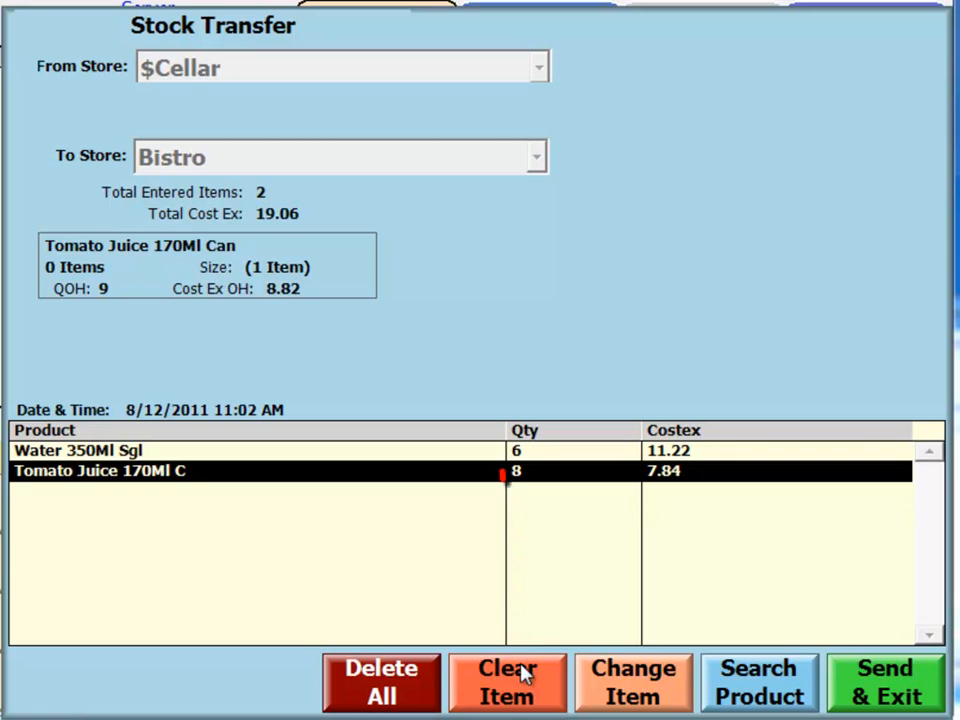
click(166, 452)
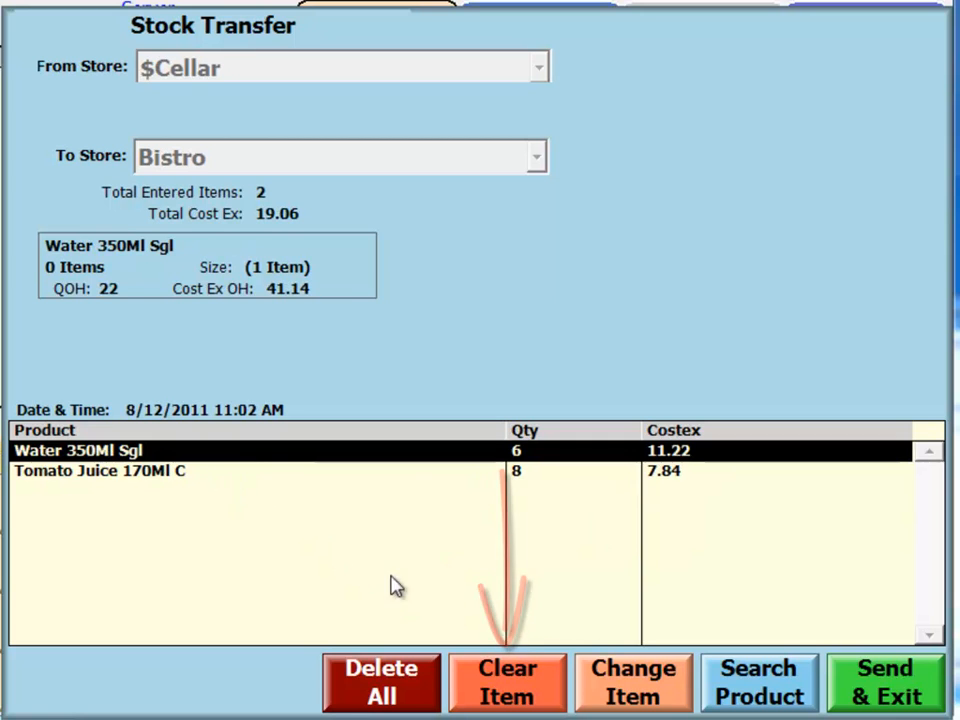
click(521, 686)
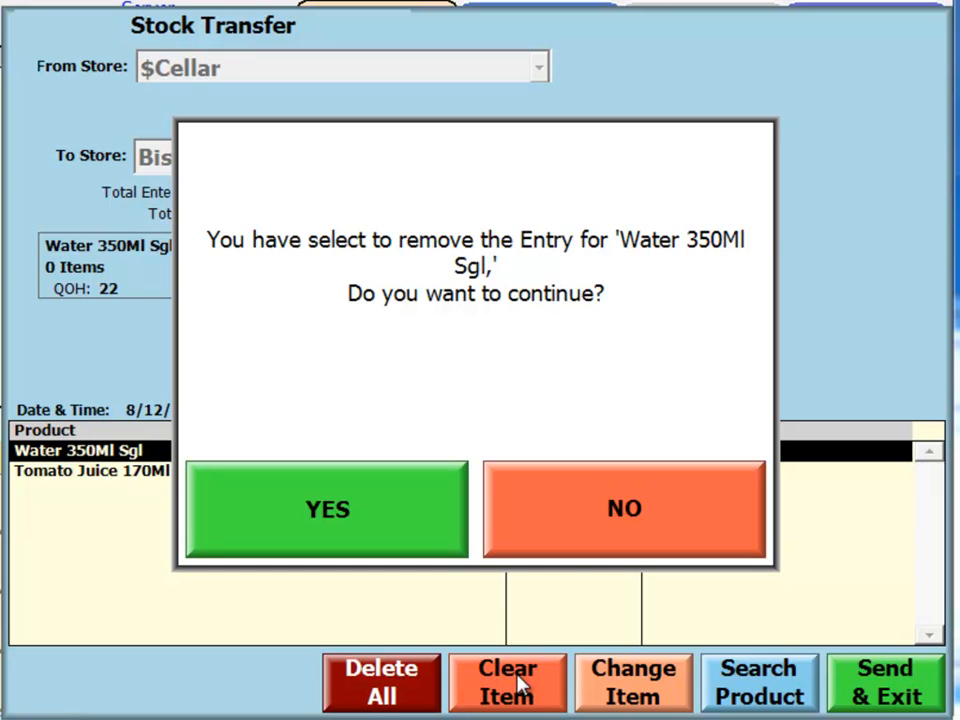
click(583, 501)
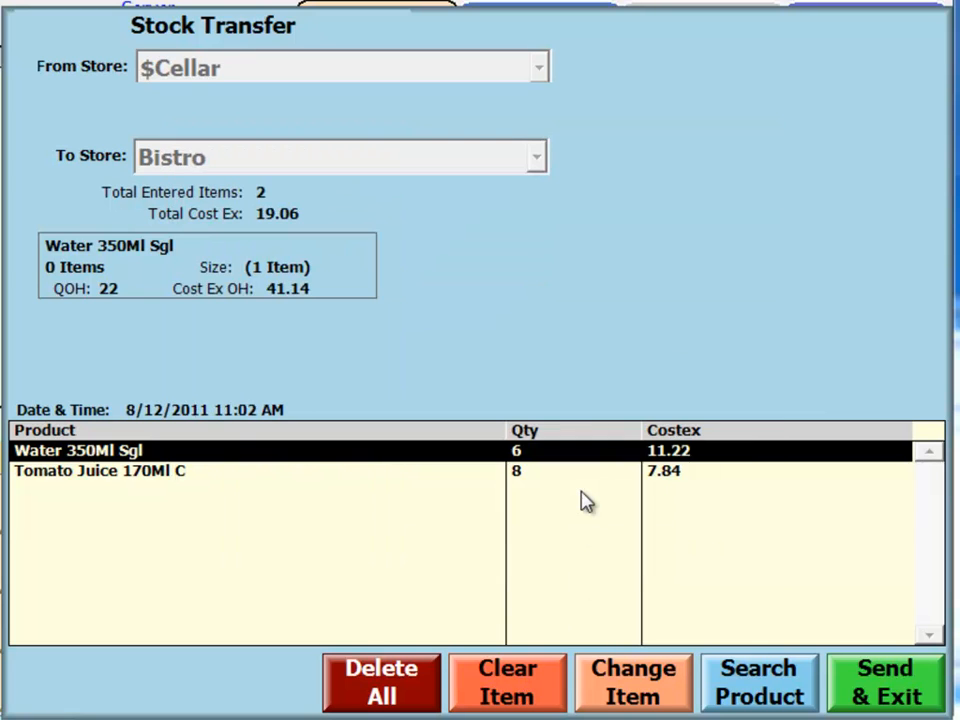
click(630, 690)
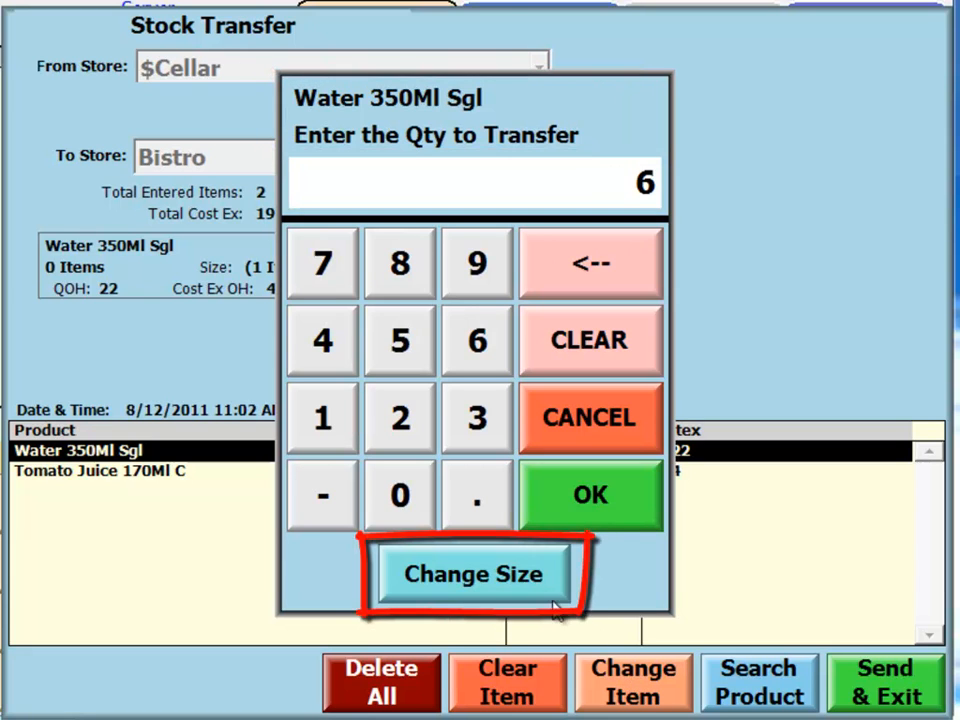
click(641, 428)
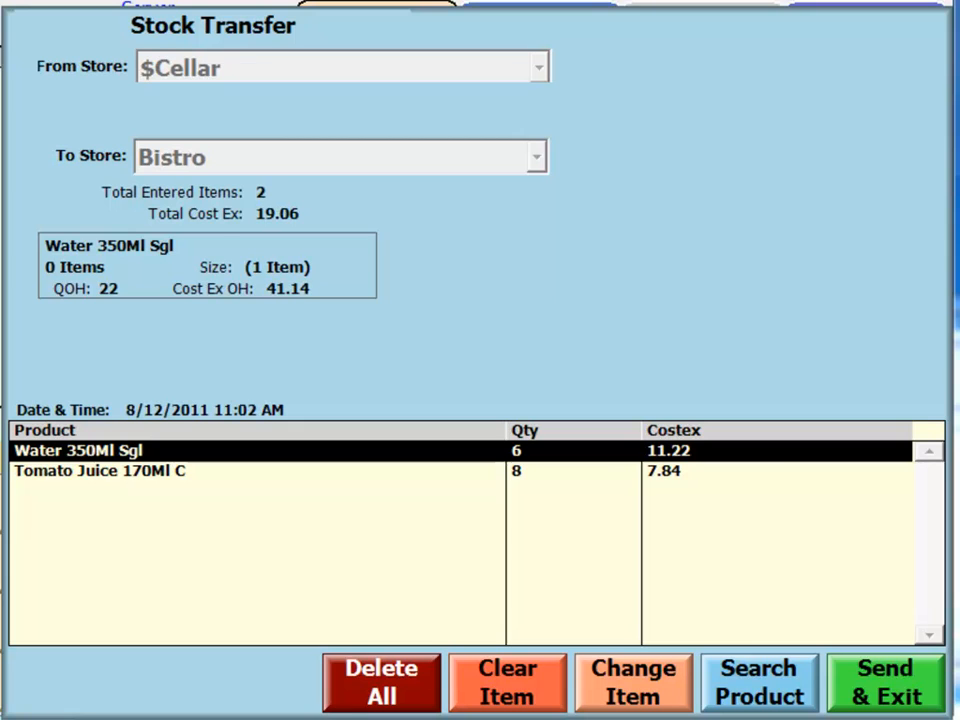
Send the stock transfer entries to the server and exit the transfer.
click(893, 690)
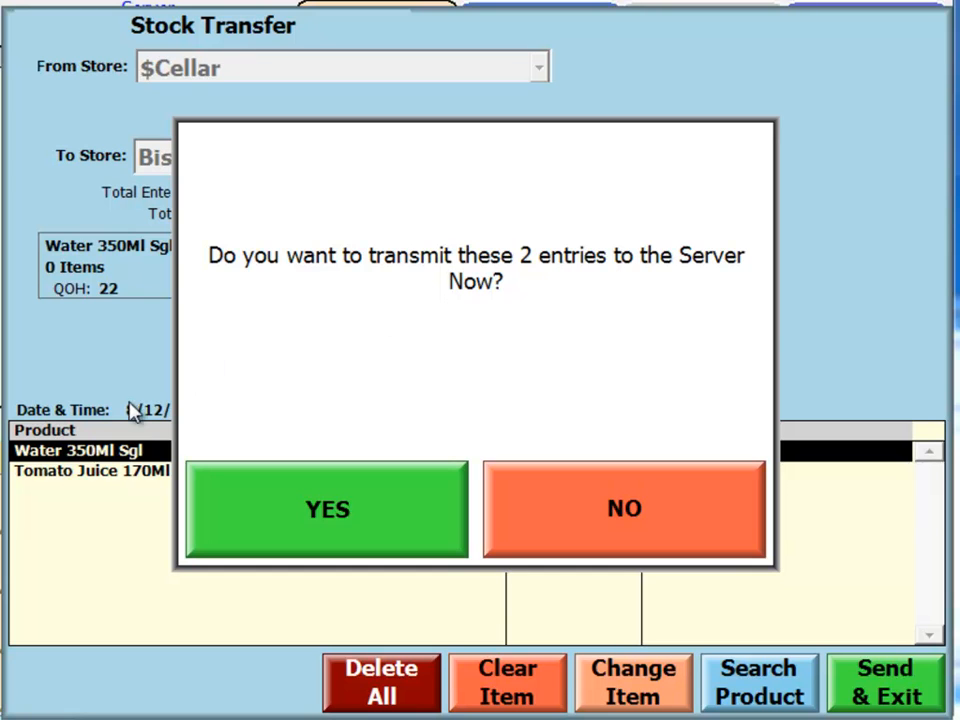
click(370, 509)
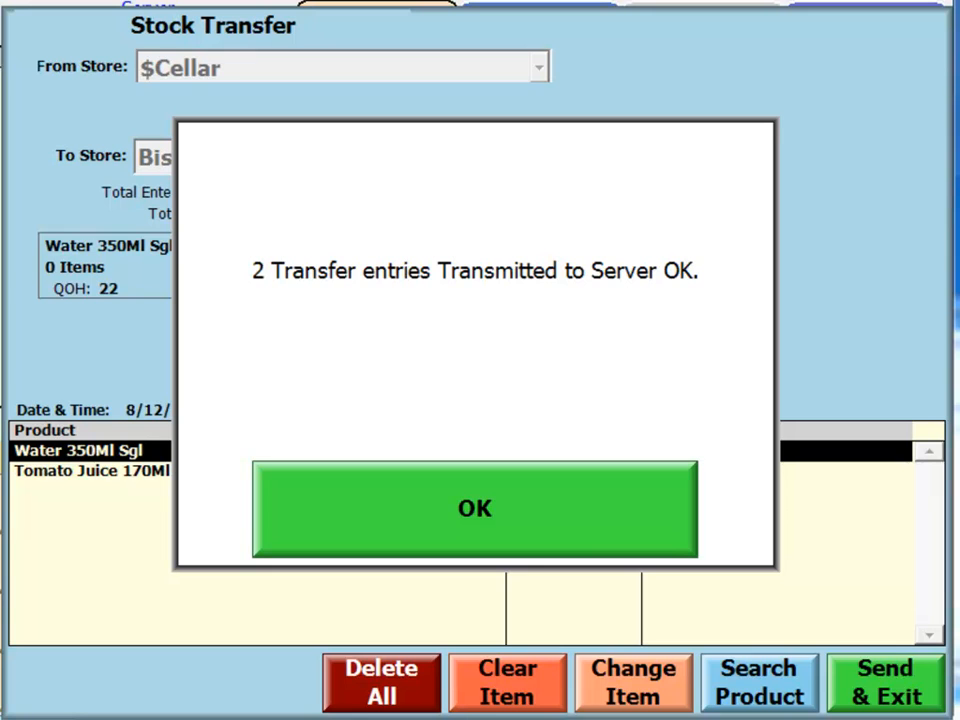
click(524, 495)
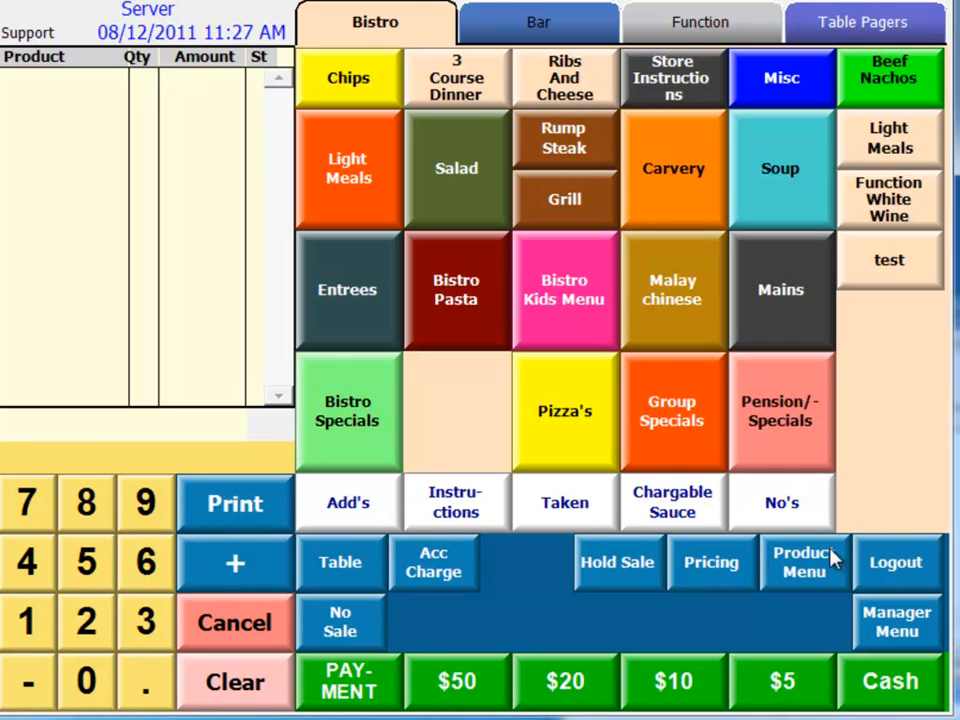
Start a stock transfer described as Server Transfer from Bistro to Functions, and exit it without adding any products.
click(830, 561)
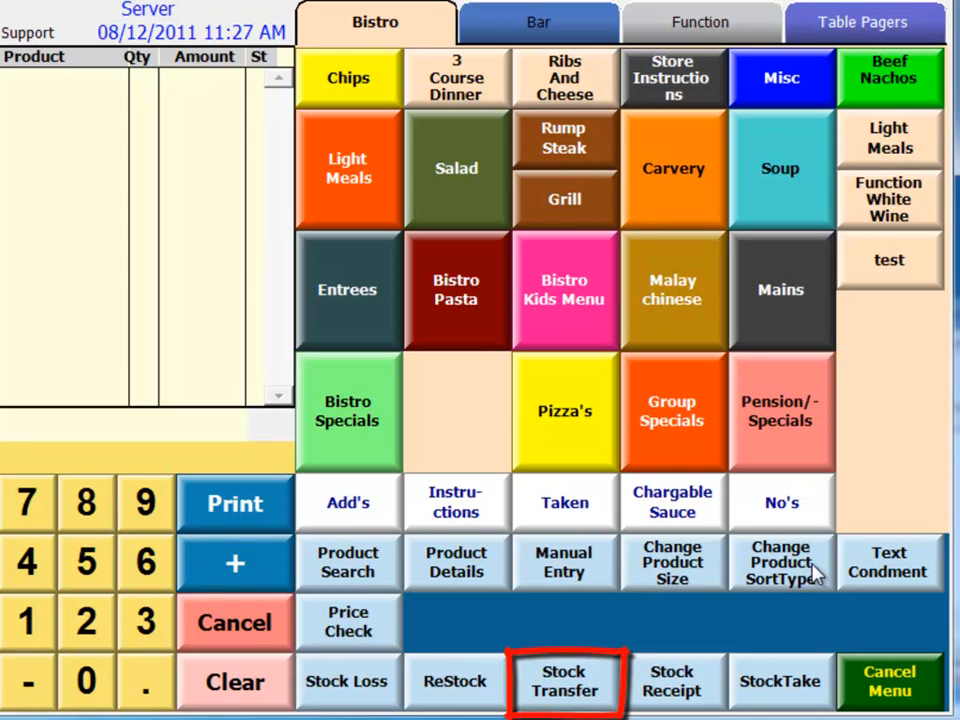
click(595, 682)
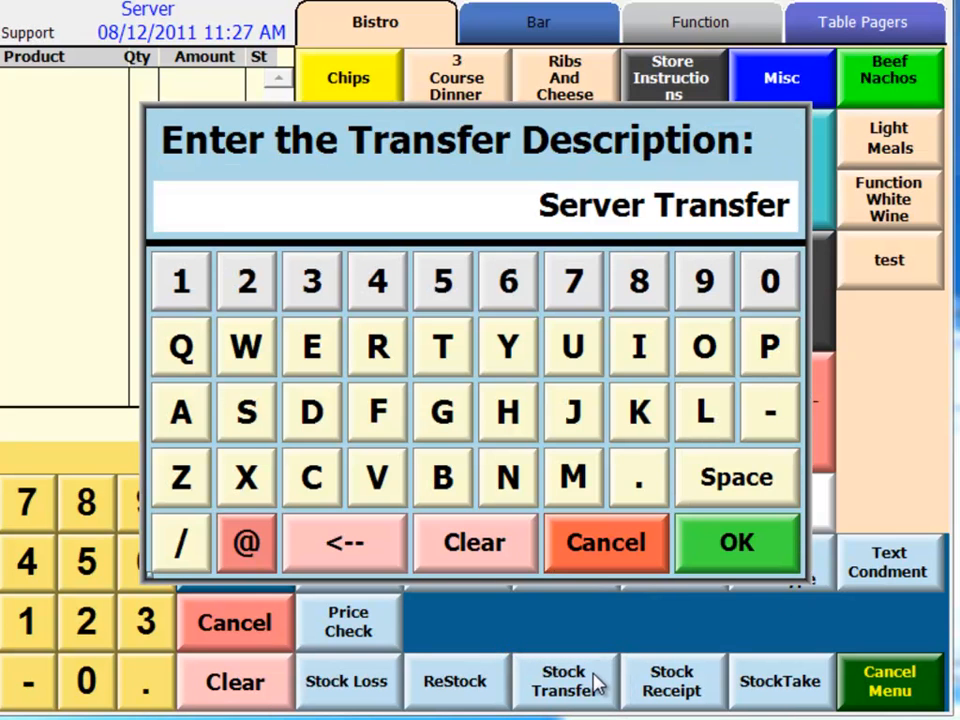
click(740, 545)
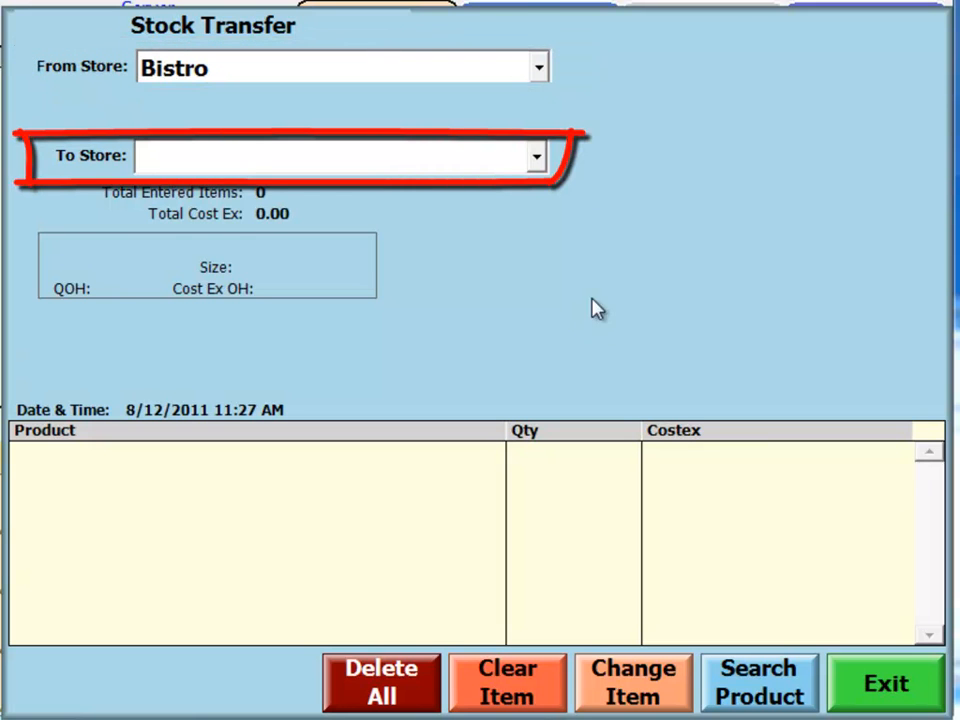
click(538, 157)
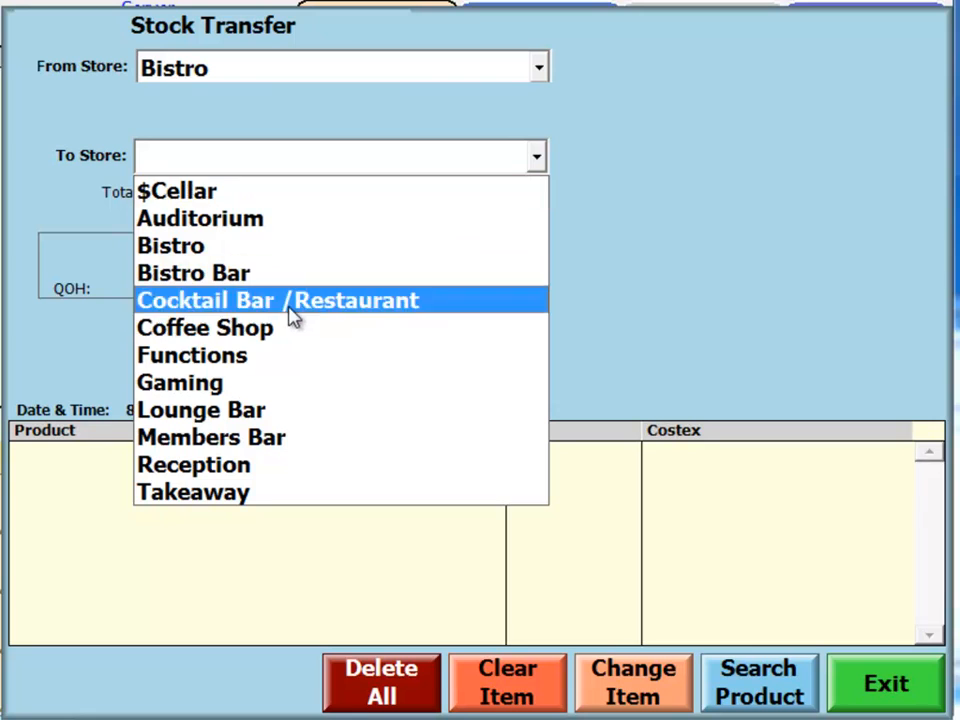
click(272, 362)
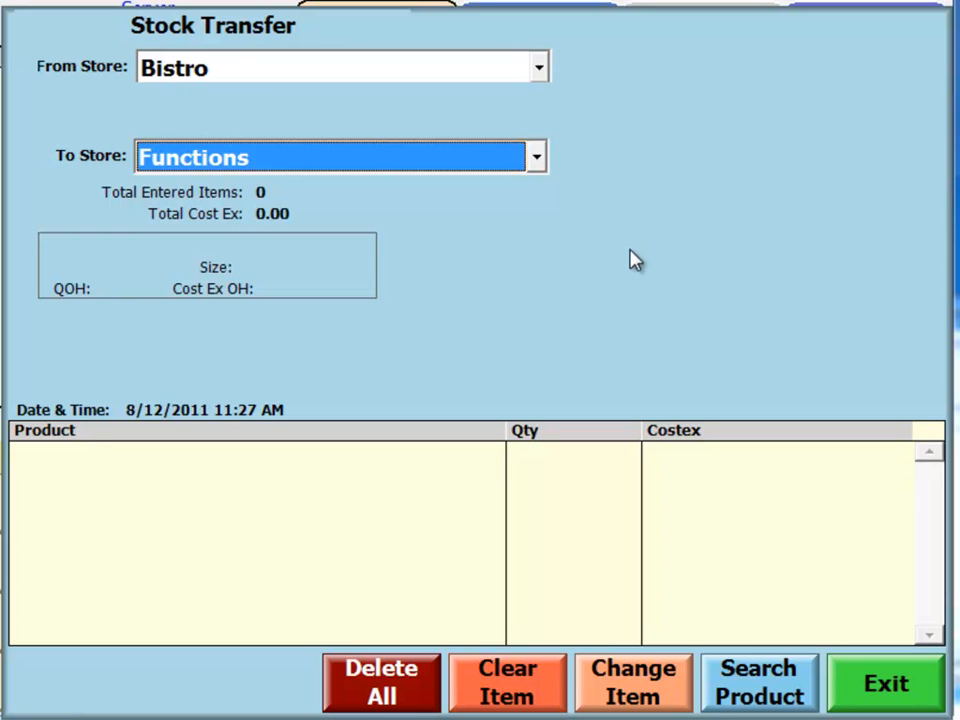
click(880, 682)
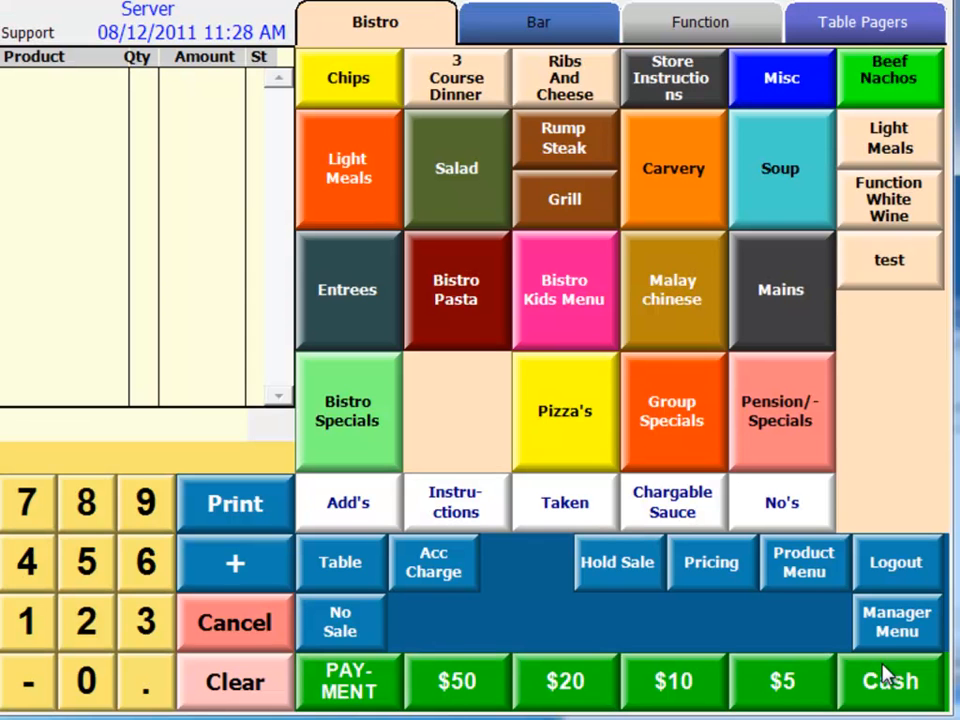
Start a stock receipt for the supplier Fosters and enter the supplier invoice number.
click(805, 562)
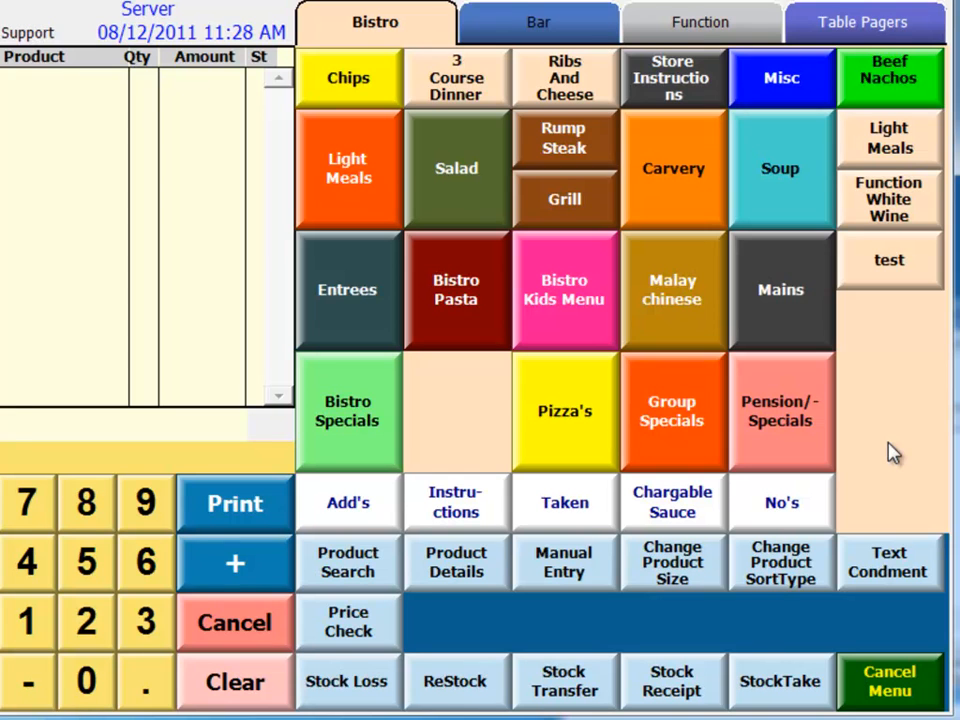
click(688, 682)
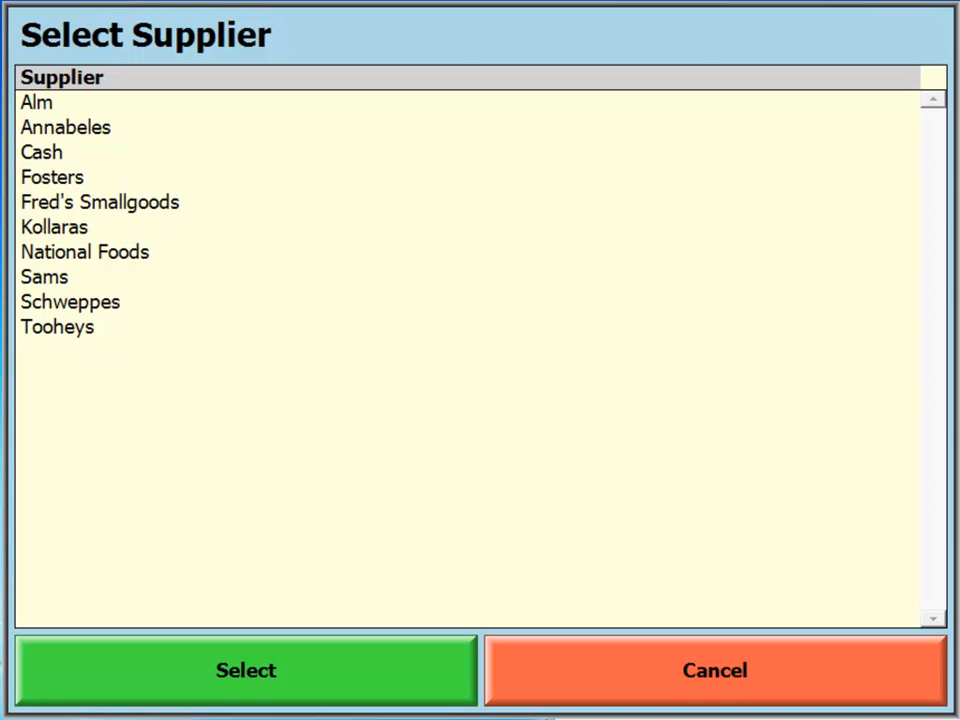
double_click(64, 178)
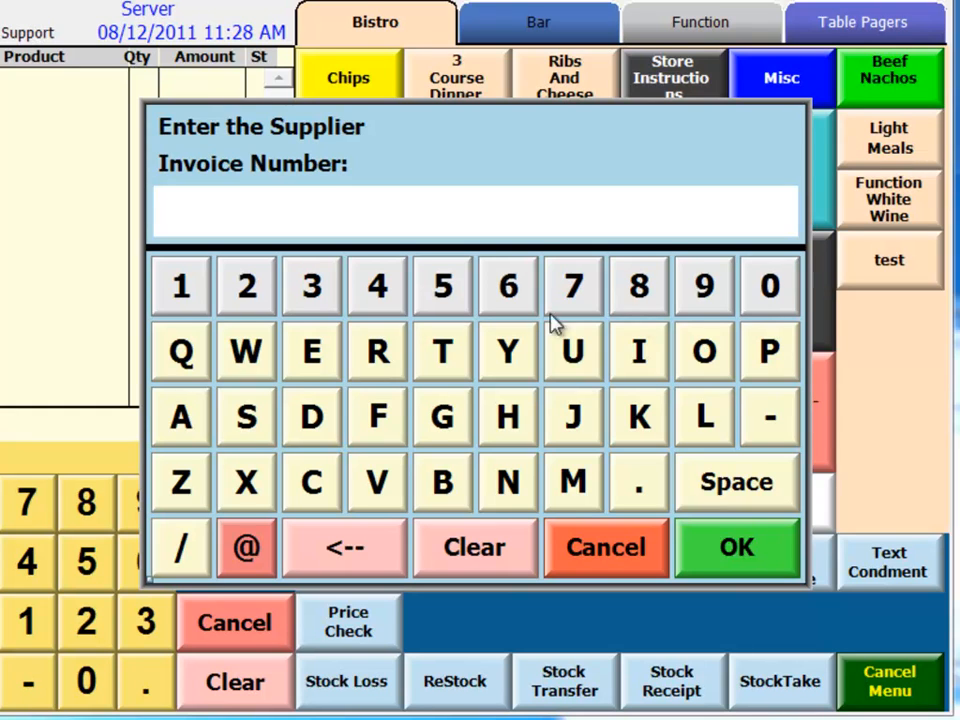
click(443, 287)
click(508, 287)
click(572, 288)
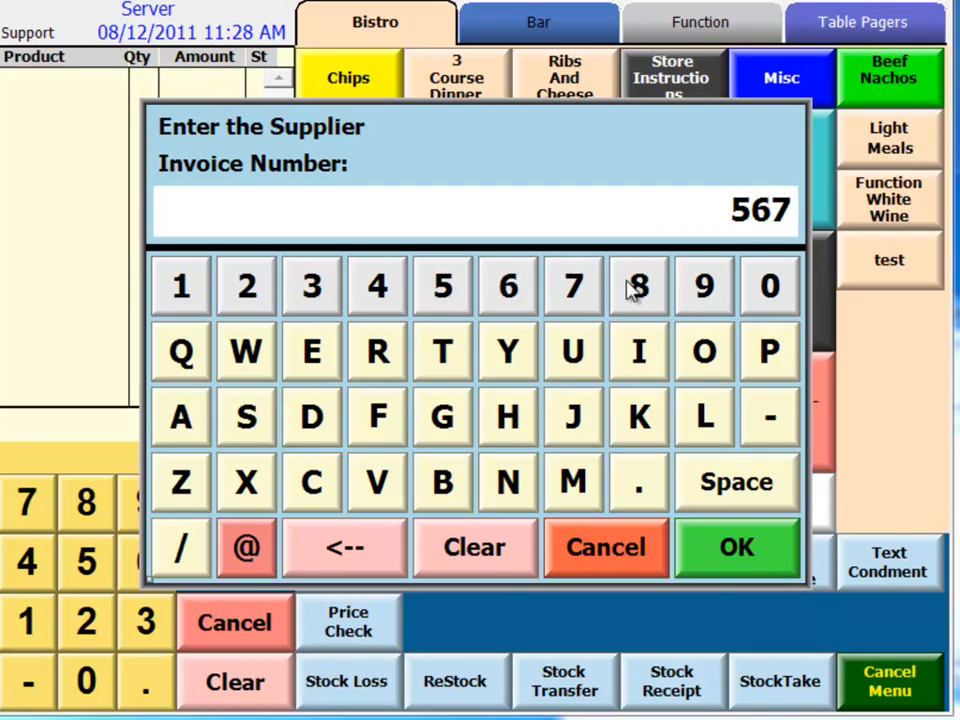
click(639, 289)
click(760, 562)
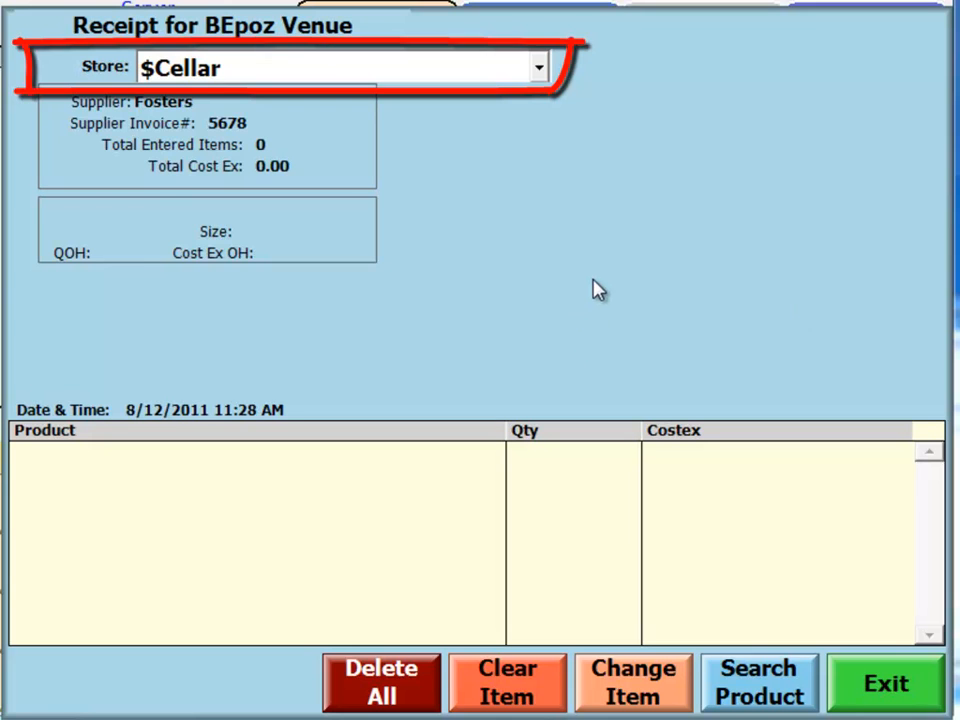
Keep $Cellar as the receiving store and add Lemon Cord 30Ml from the Package Cordial group with a quantity of 6.
click(540, 70)
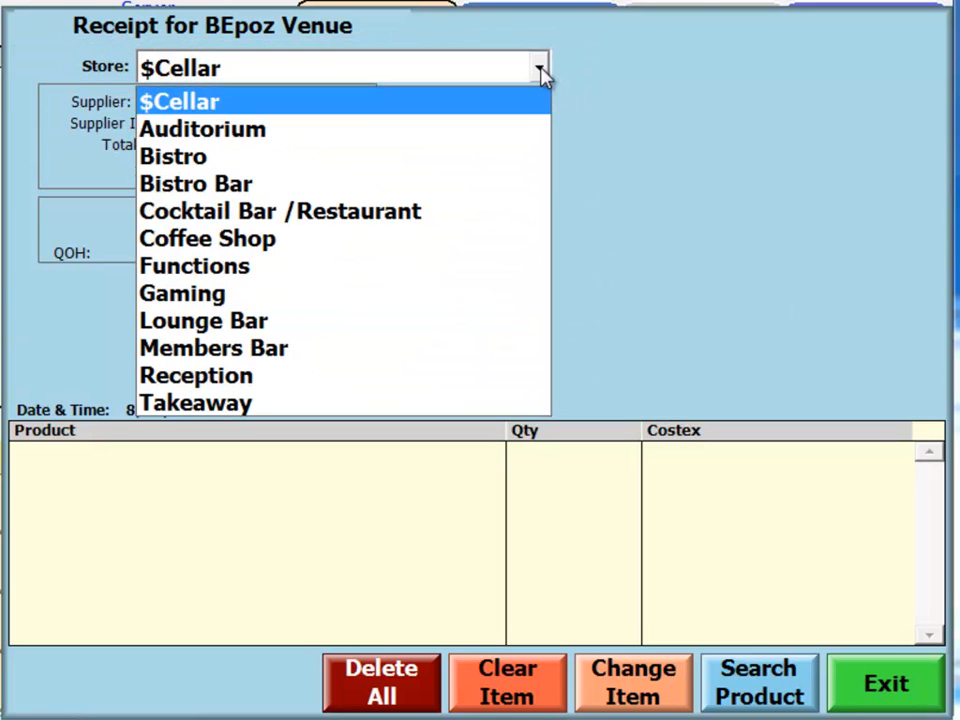
click(540, 70)
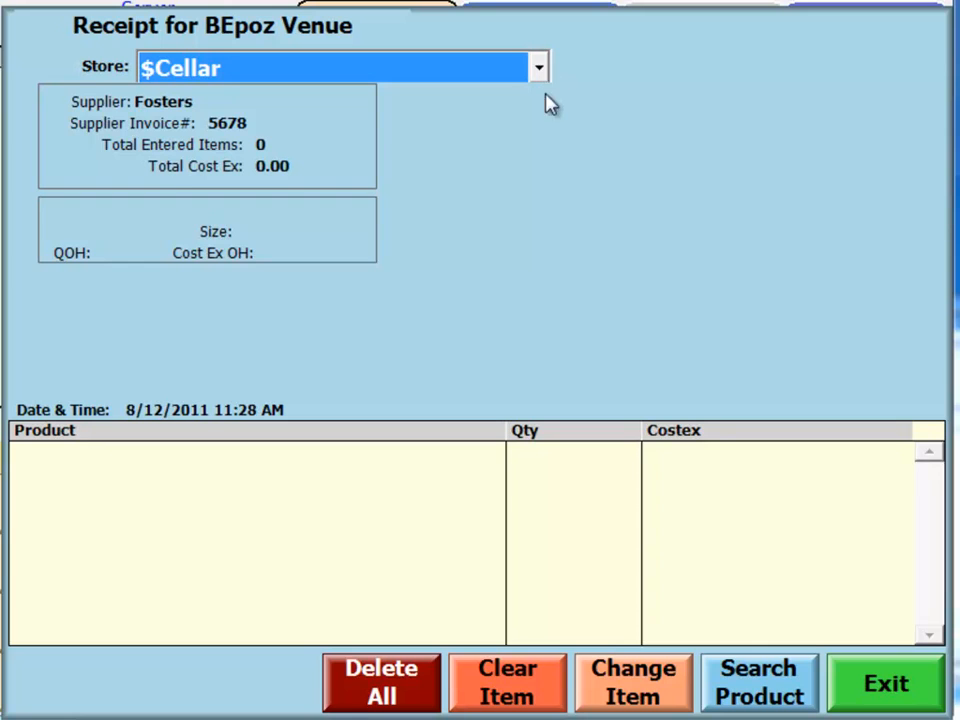
click(775, 688)
click(150, 156)
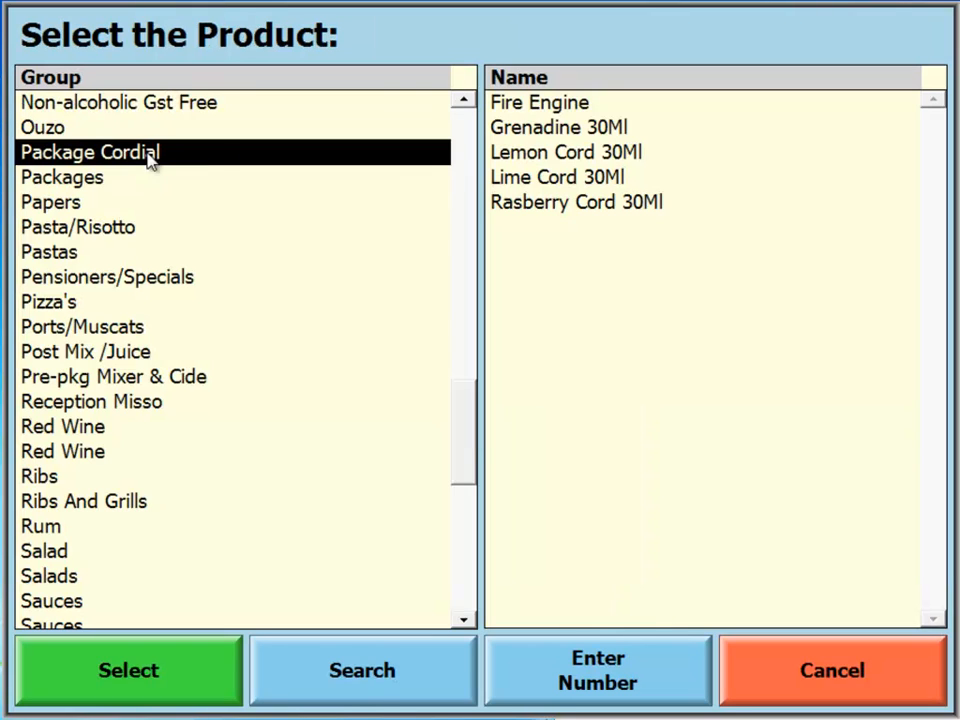
double_click(607, 156)
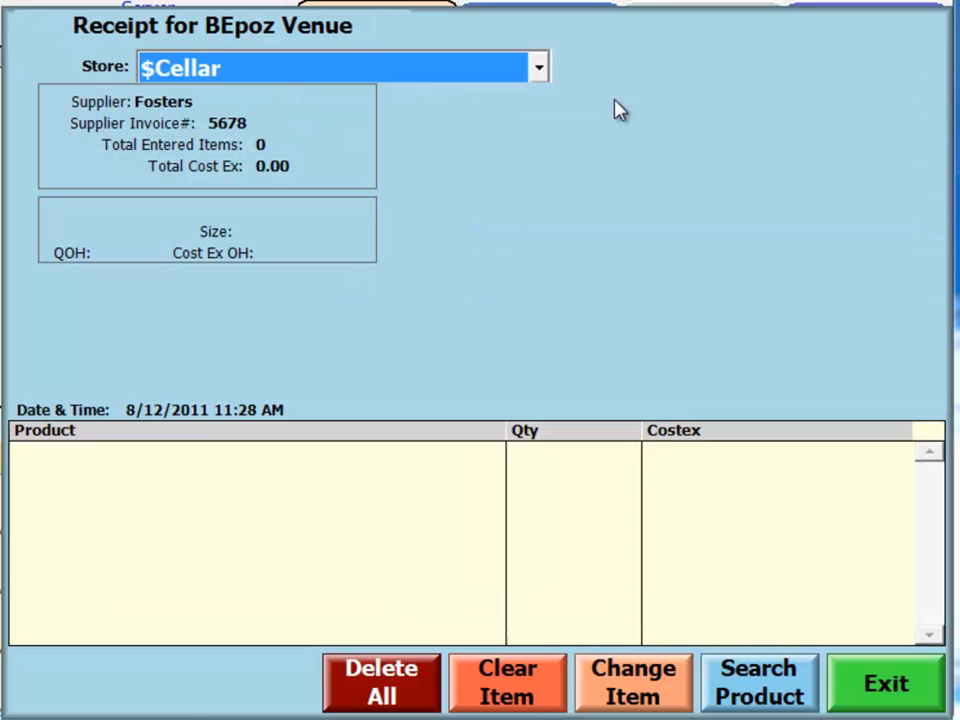
click(484, 343)
click(563, 481)
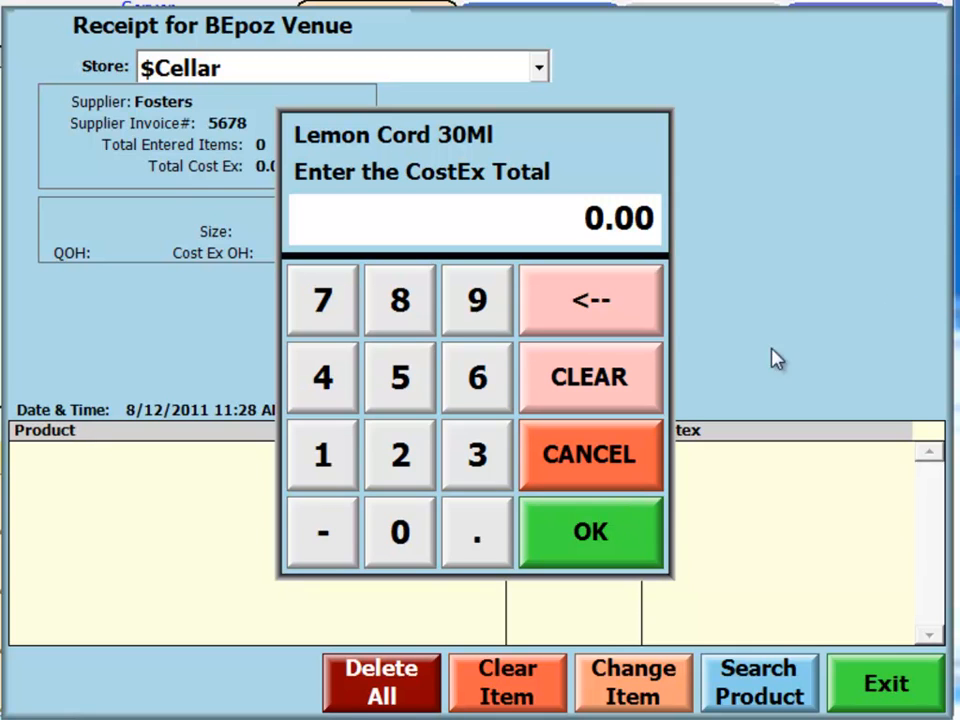
Set the CostEx total for Lemon Cord 30Ml to 6.35 on the receipt.
click(469, 382)
click(462, 536)
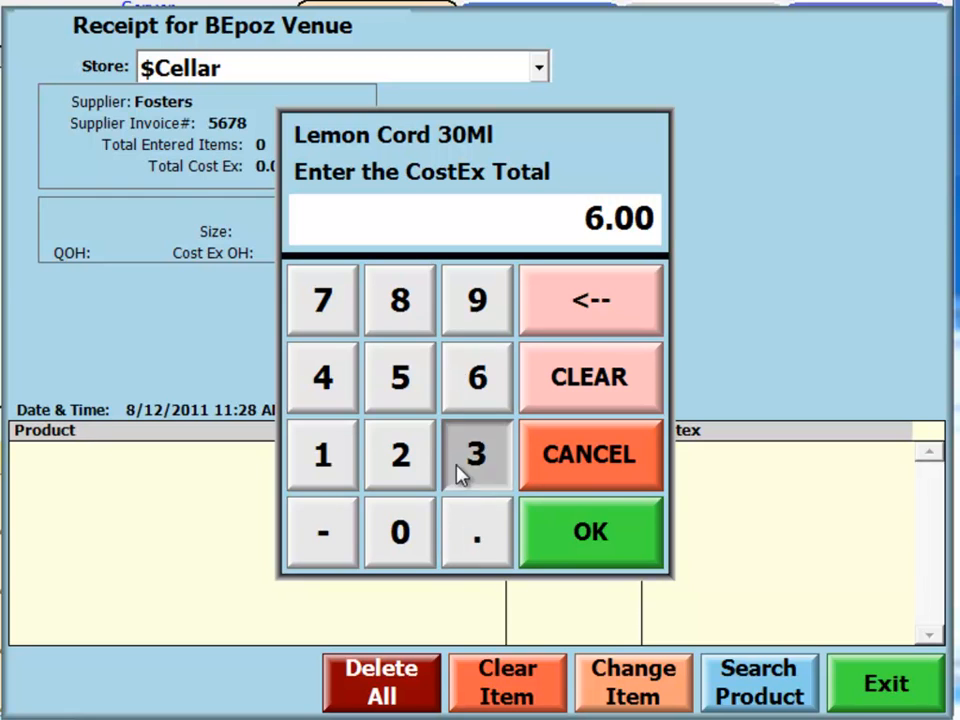
click(463, 470)
click(403, 398)
click(612, 529)
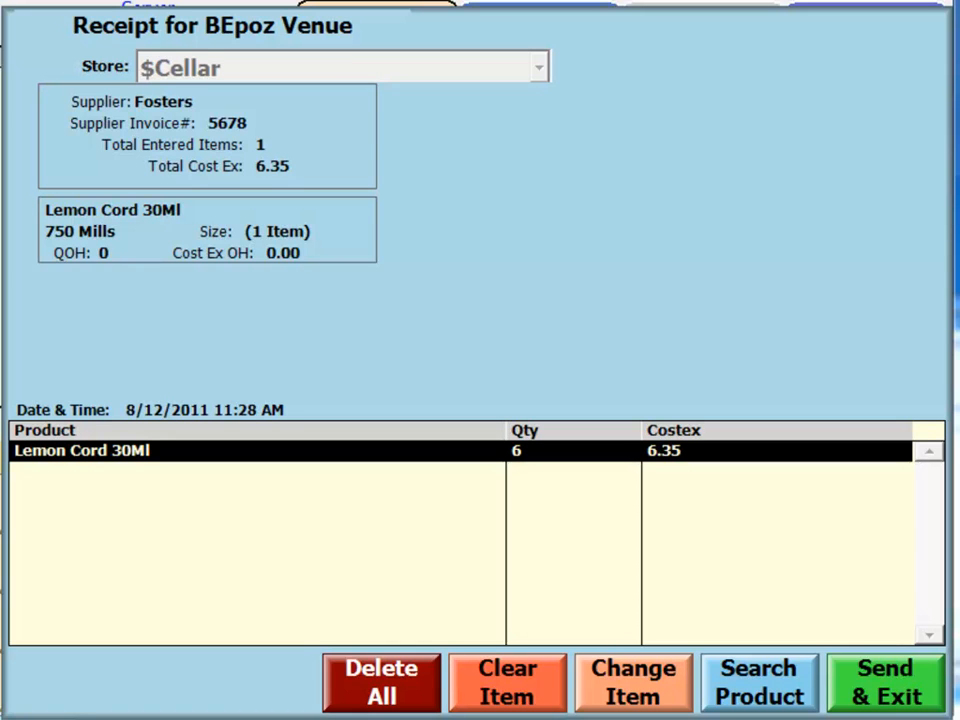
Send the stock receipt entry to the server and exit the receipt.
click(876, 697)
click(336, 531)
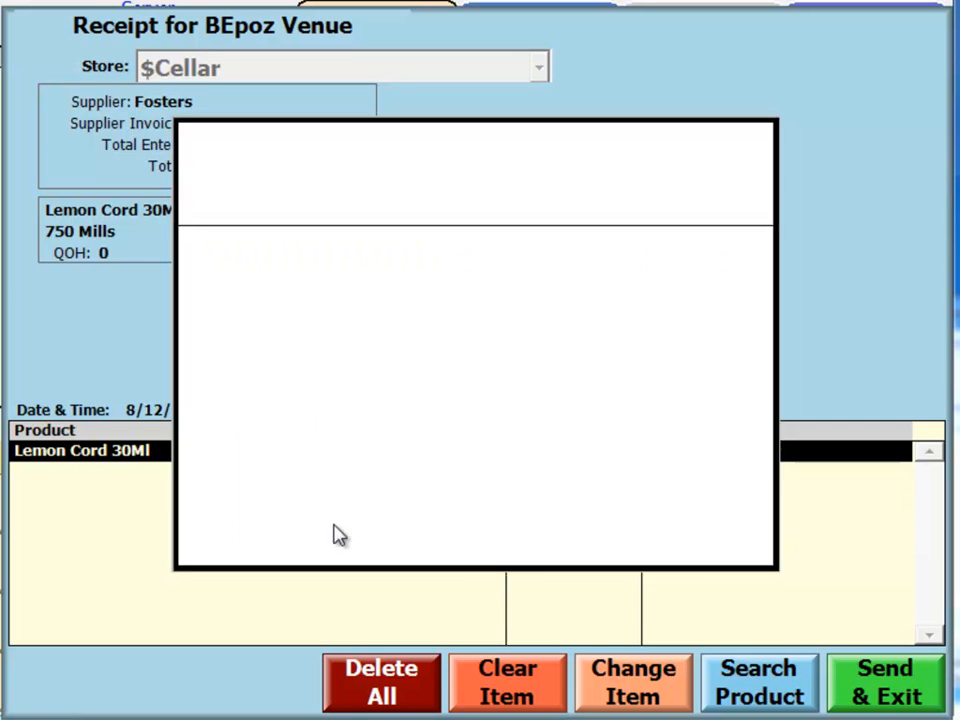
click(536, 536)
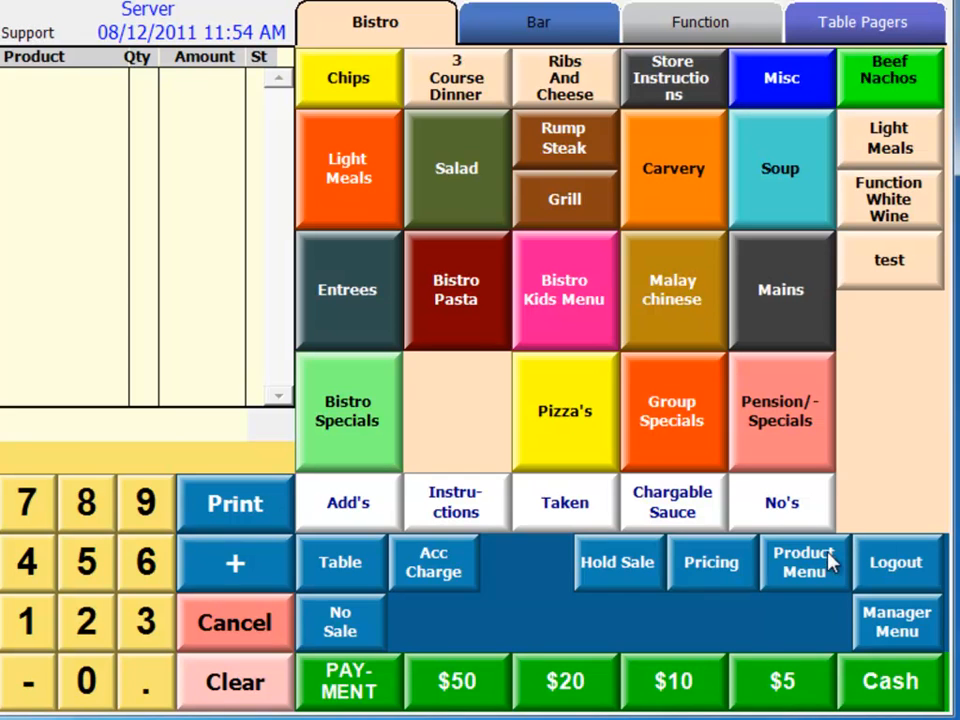
Start a partial stocktake for the venue and choose Bistro as the store to count.
click(810, 563)
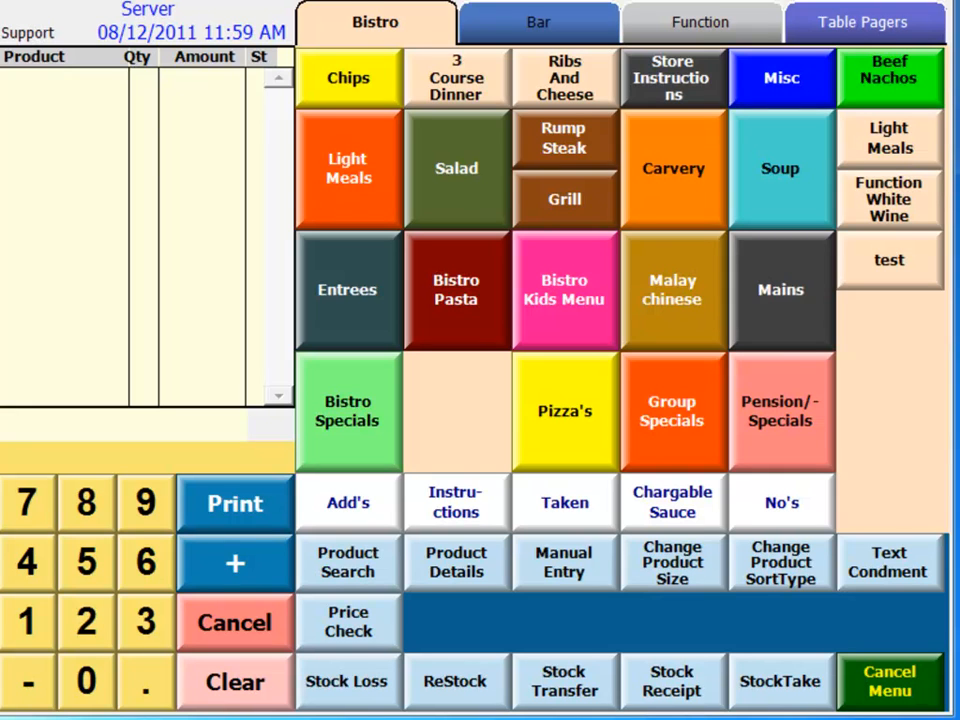
click(790, 684)
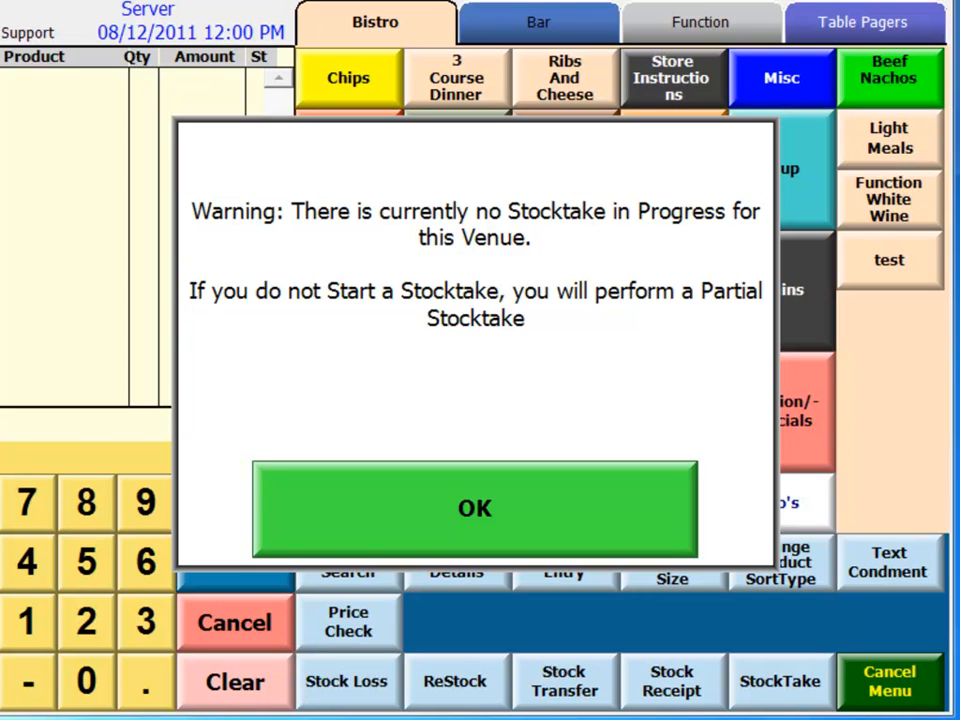
click(514, 514)
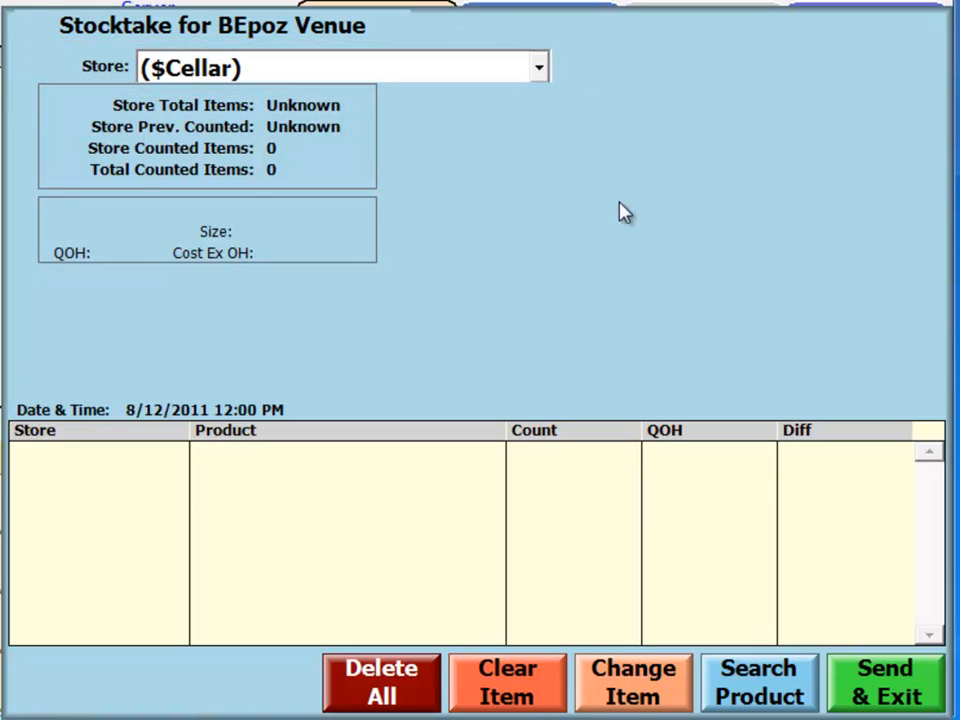
click(541, 67)
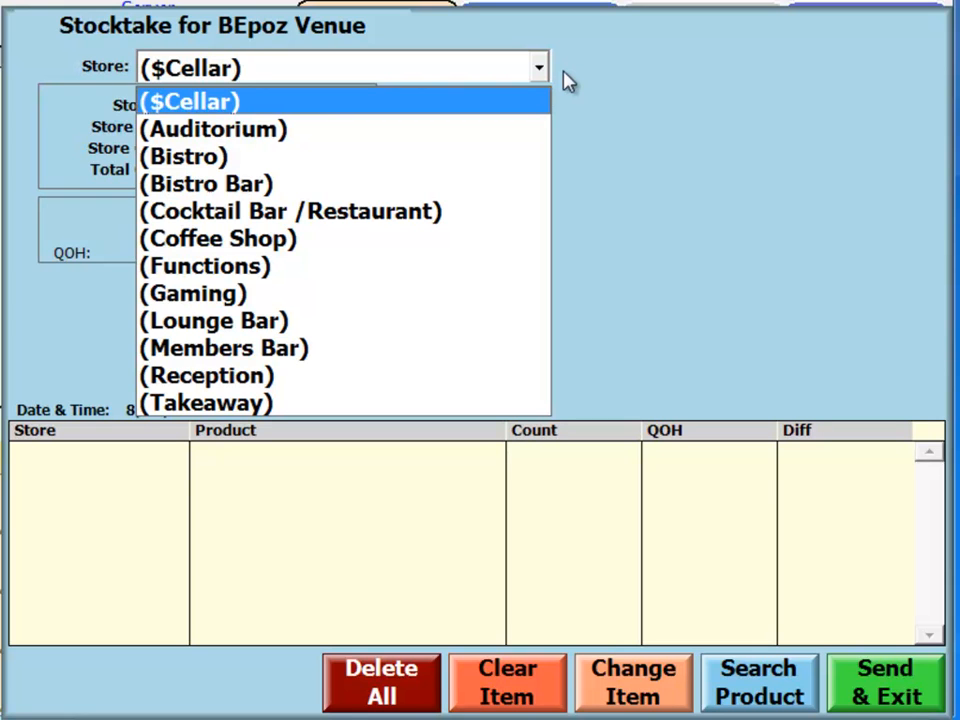
click(280, 156)
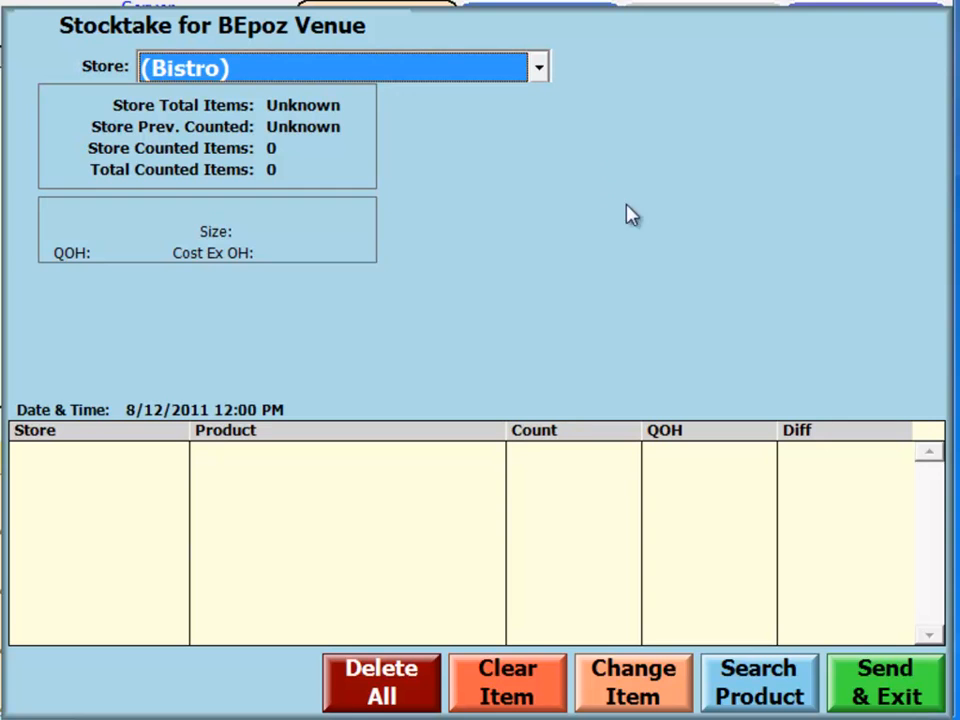
Add Lemon Cord 30Ml from the Package Cordial group to the stocktake with a counted quantity of 6.
click(765, 690)
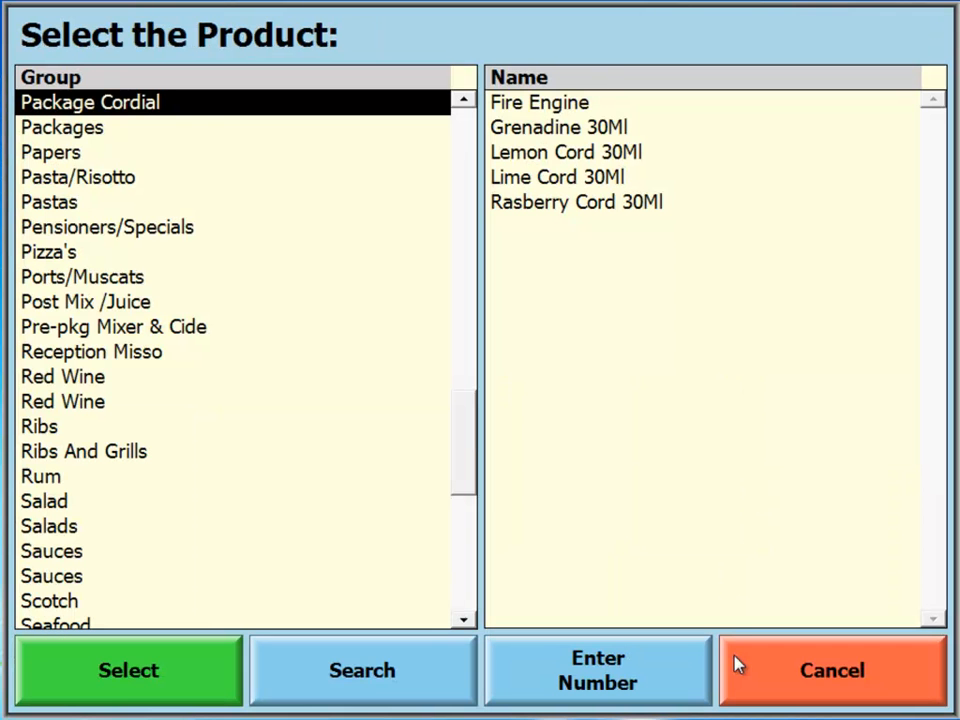
click(540, 156)
click(477, 343)
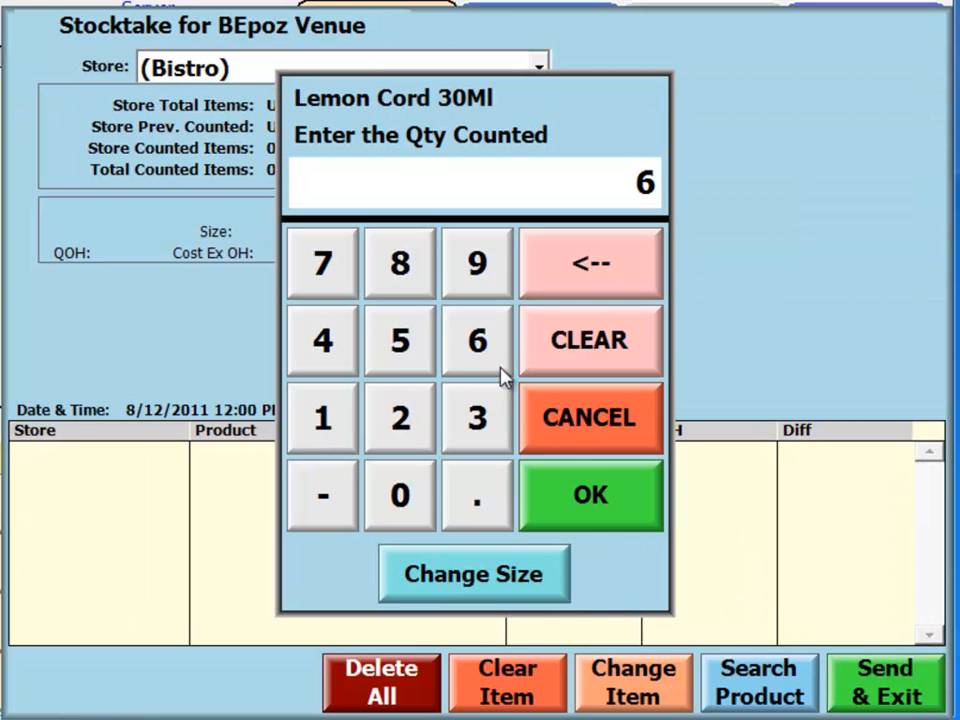
click(583, 493)
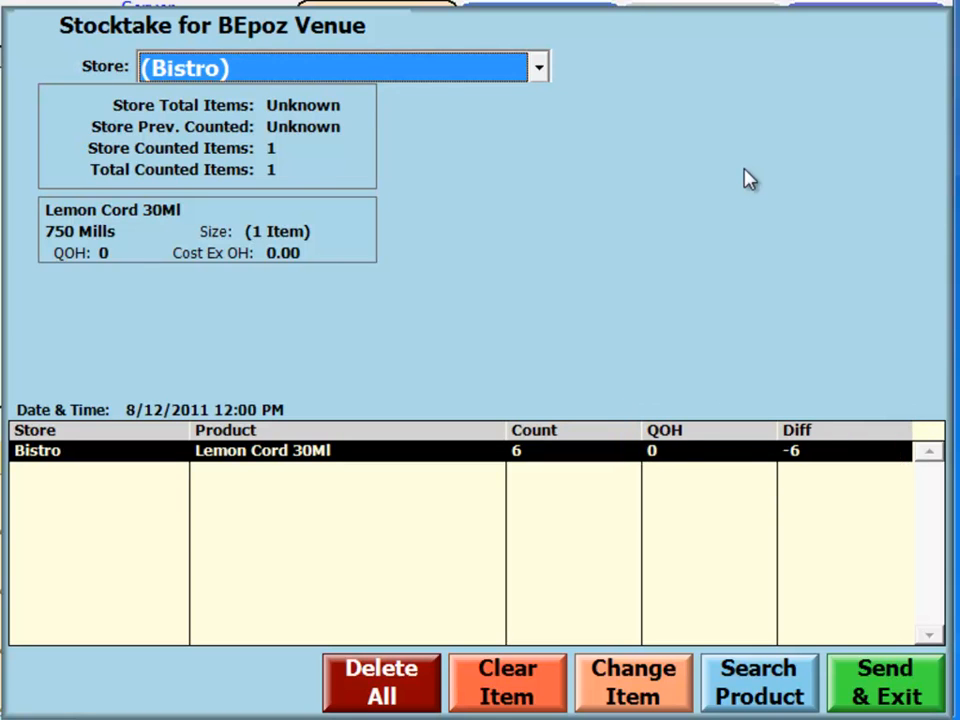
Send the stocktake entry to the server and exit the stocktake.
click(905, 683)
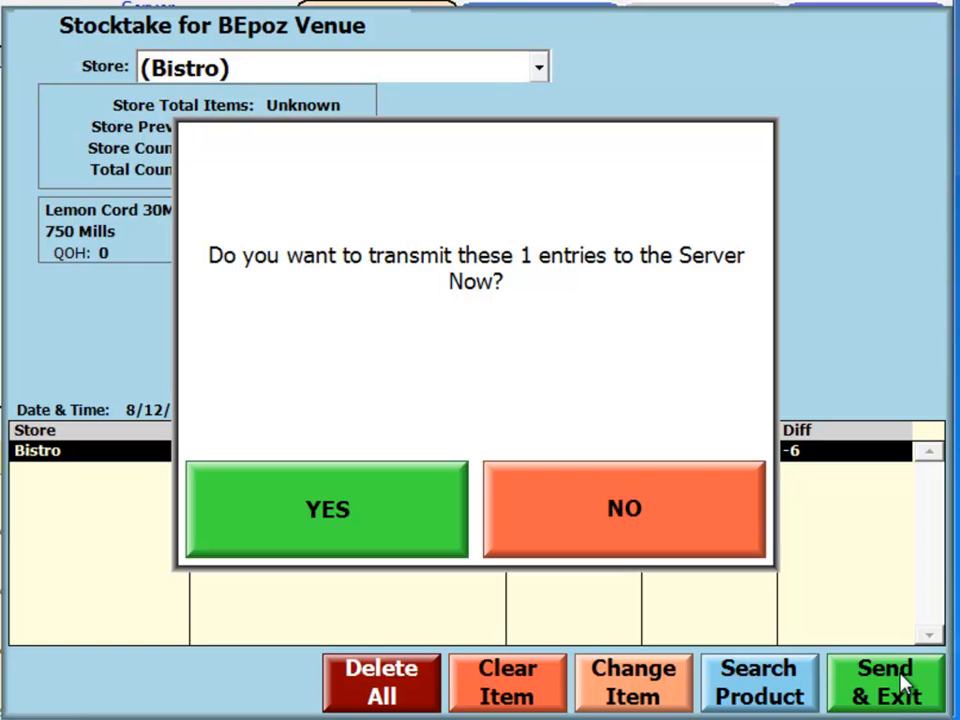
click(424, 505)
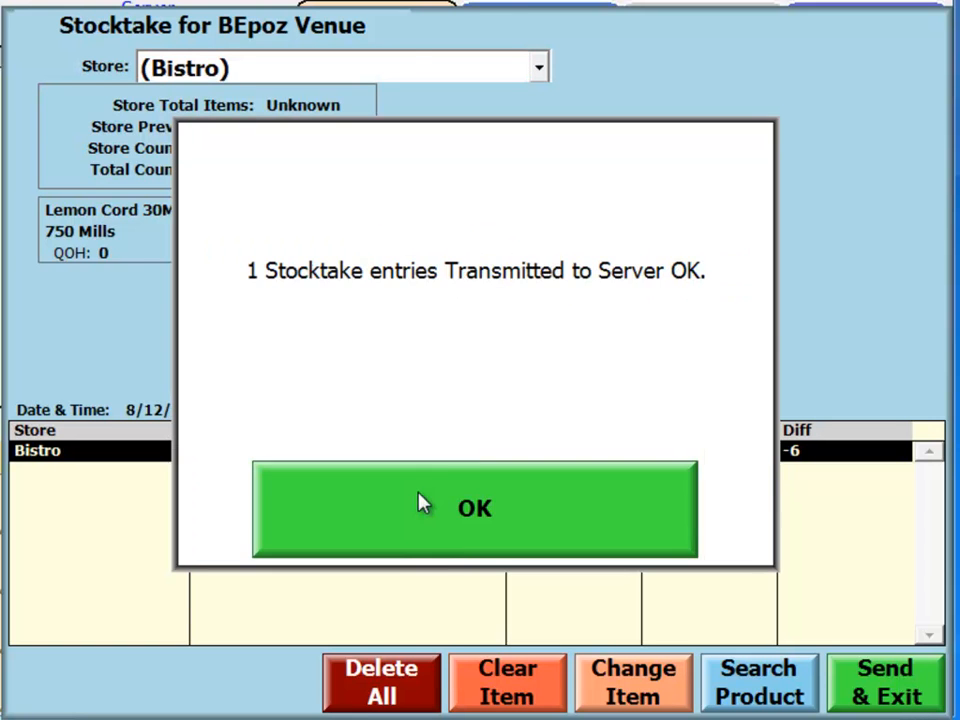
click(583, 491)
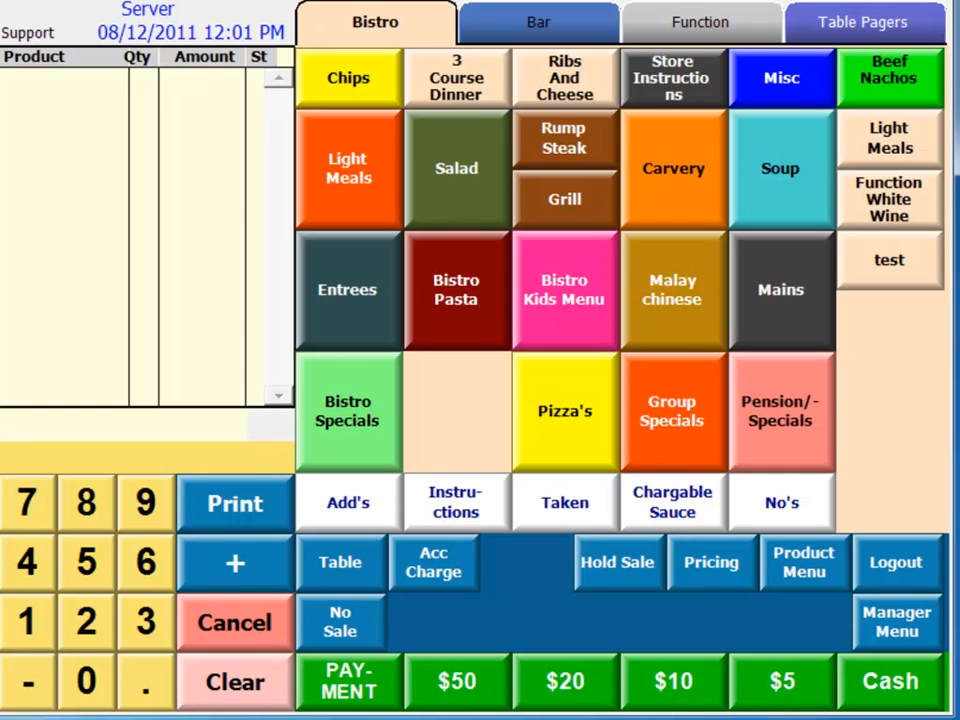